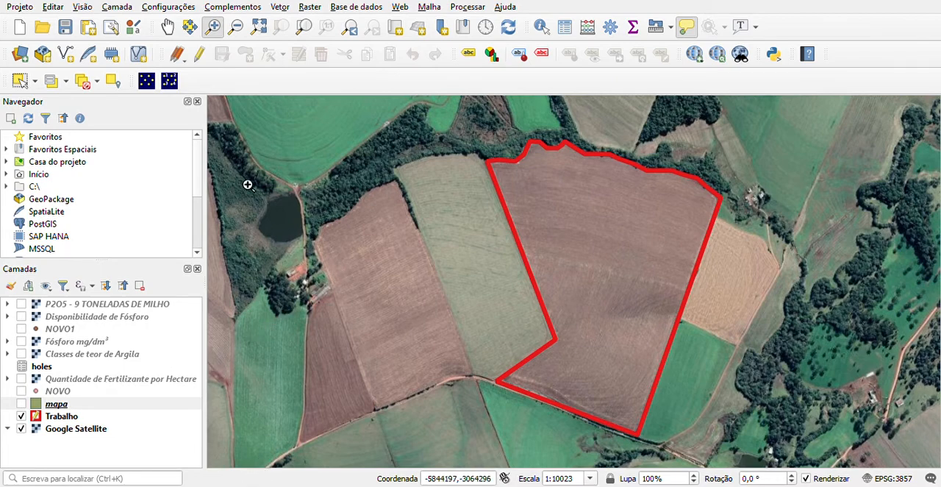
# Examine the outlined field within its wider region, then return to a close view of it
pyautogui.scroll(-4, 562, 287)
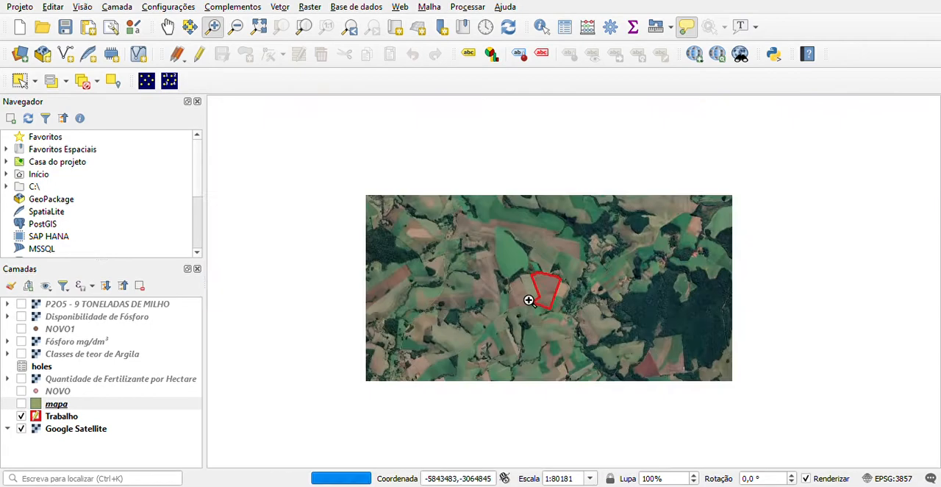
pyautogui.scroll(-4, 529, 300)
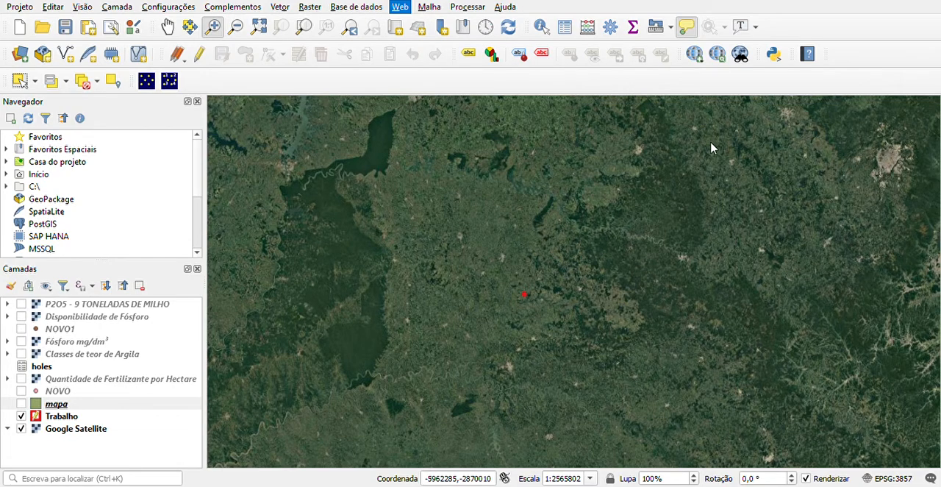
pyautogui.click(449, 314)
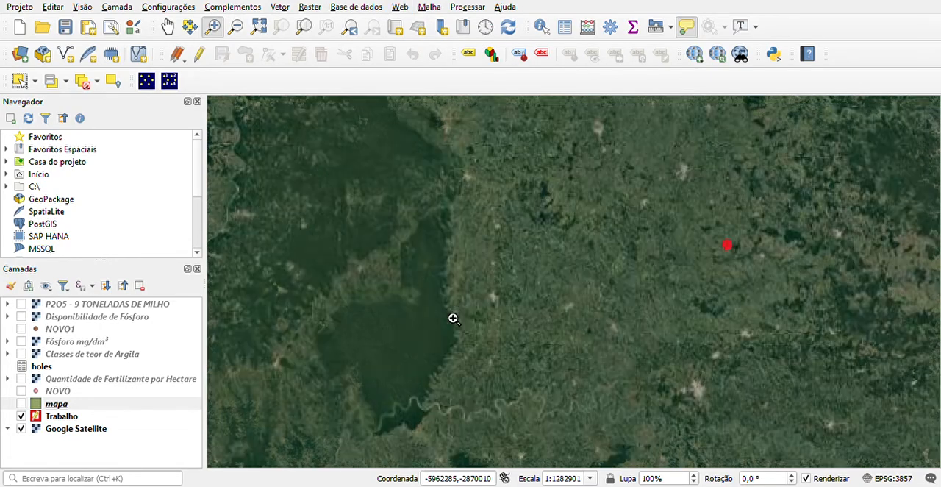
pyautogui.click(729, 250)
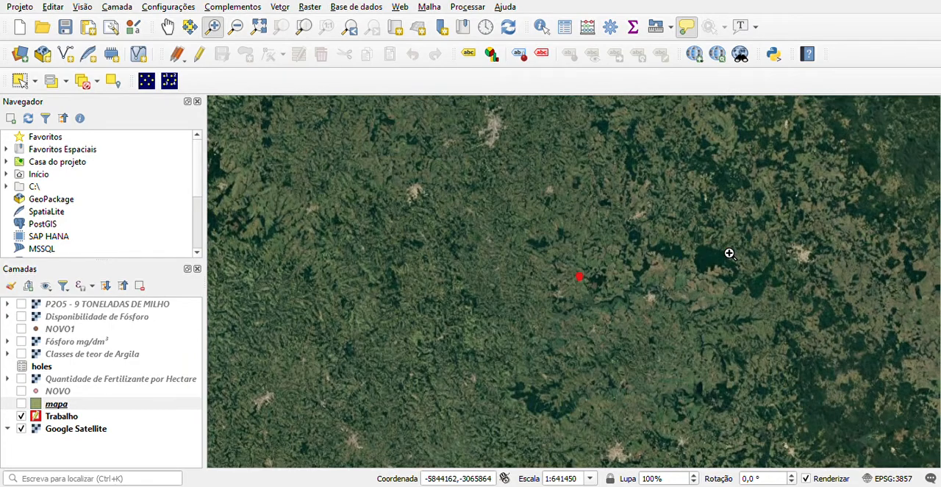
pyautogui.click(580, 280)
pyautogui.click(592, 288)
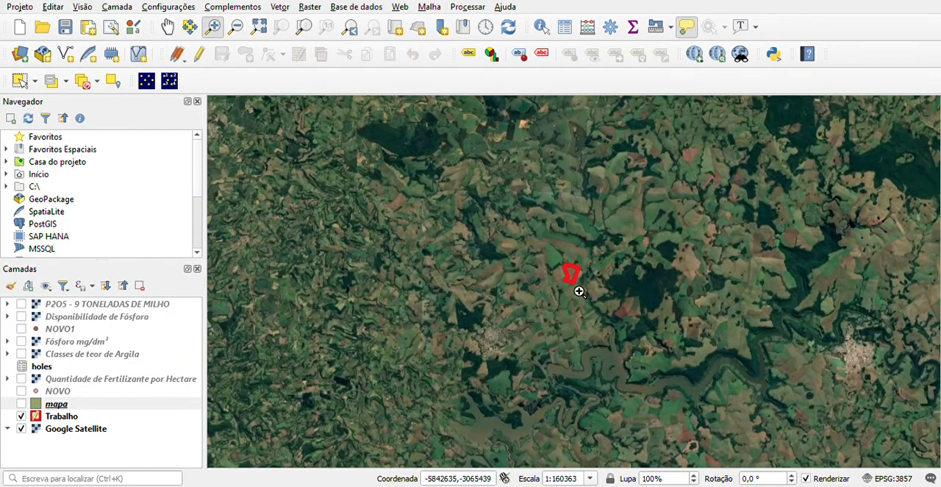
pyautogui.click(580, 291)
pyautogui.click(559, 293)
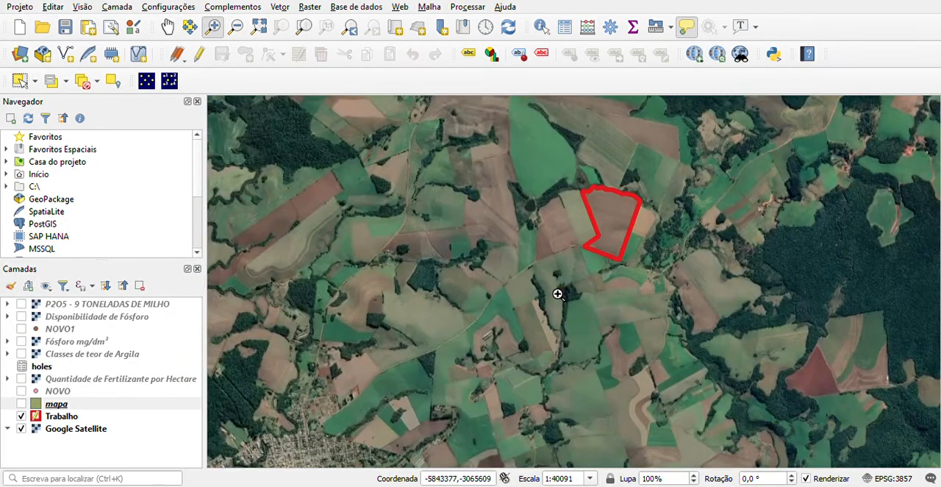
pyautogui.click(591, 272)
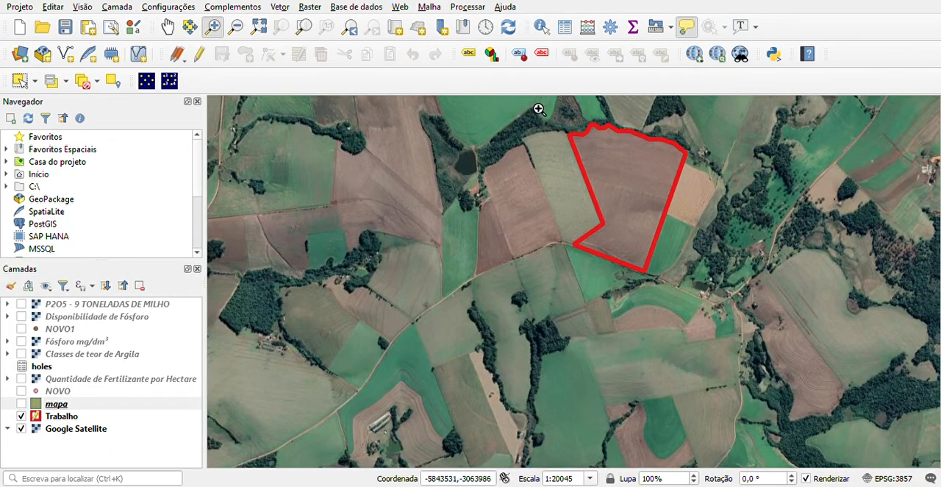
pyautogui.moveTo(533, 102); pyautogui.dragTo(708, 298)
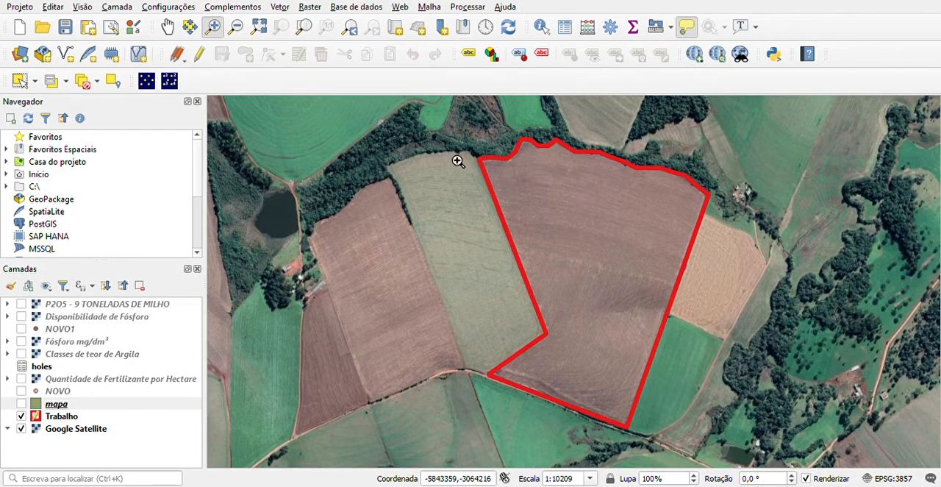
pyautogui.click(276, 8)
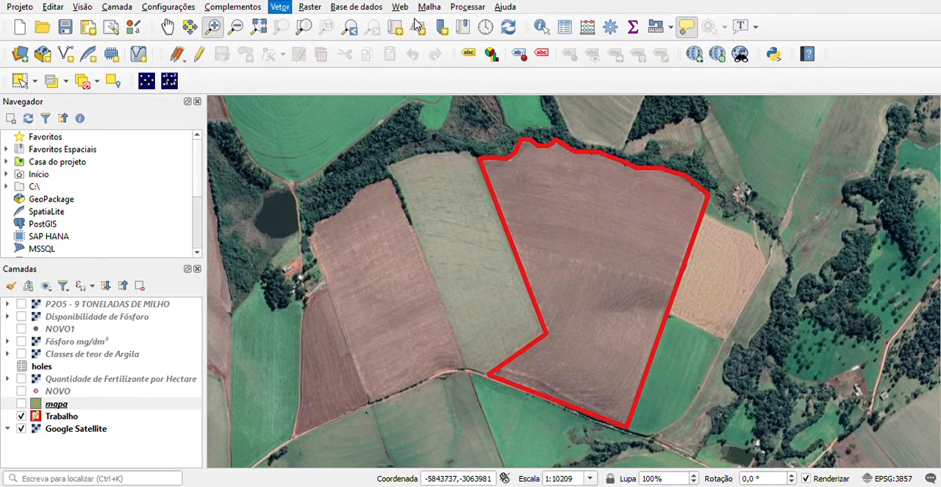
pyautogui.click(401, 220)
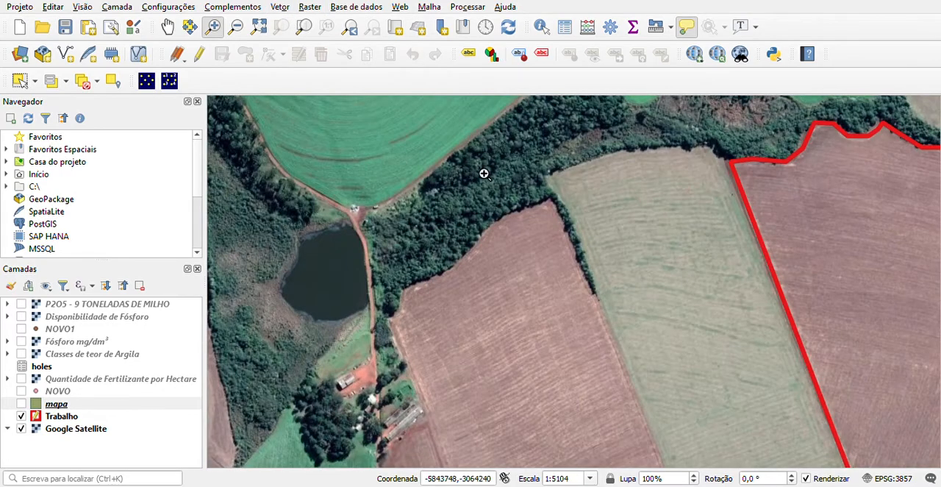
pyautogui.click(235, 26)
pyautogui.click(740, 225)
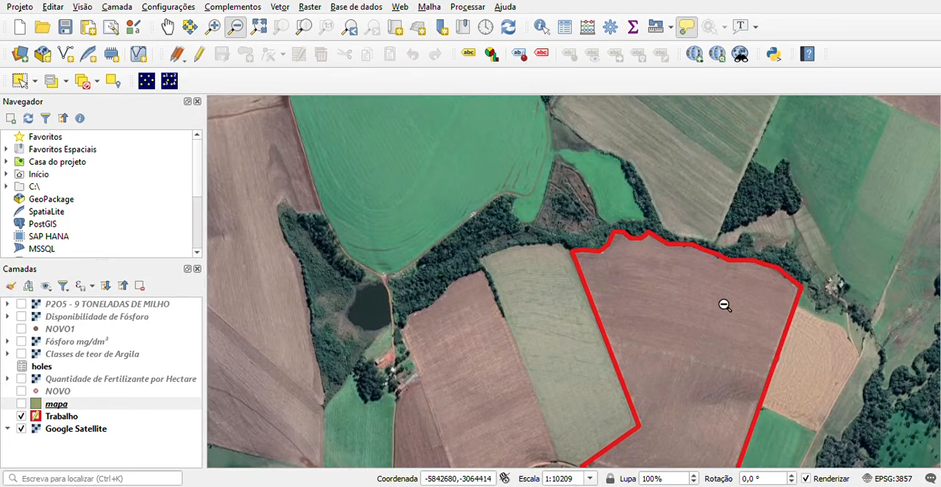
pyautogui.click(213, 26)
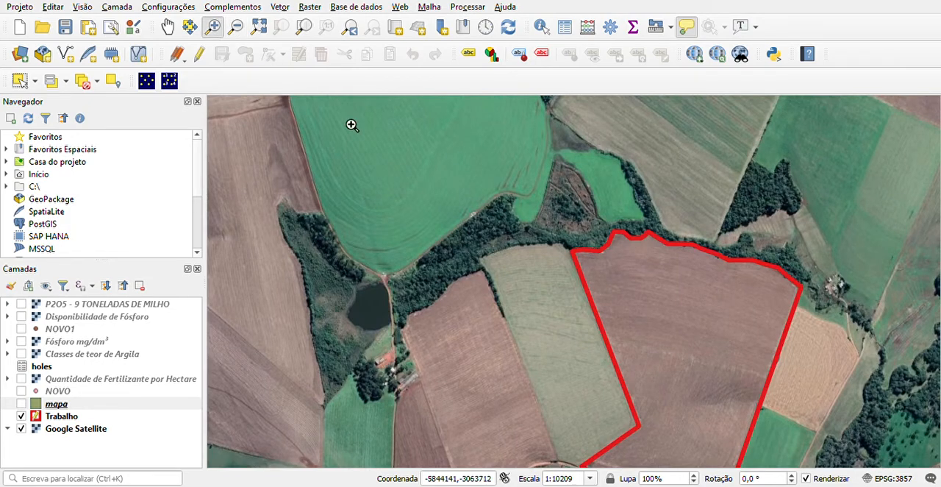
pyautogui.moveTo(531, 199); pyautogui.dragTo(818, 467)
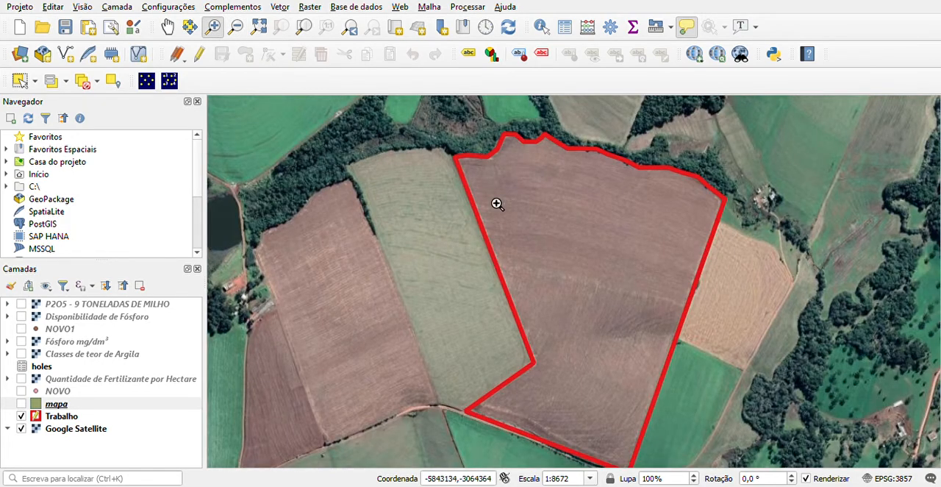
pyautogui.moveTo(409, 124)
pyautogui.mouseDown()
pyautogui.moveTo(584, 330)
pyautogui.moveTo(770, 467)
pyautogui.mouseUp()
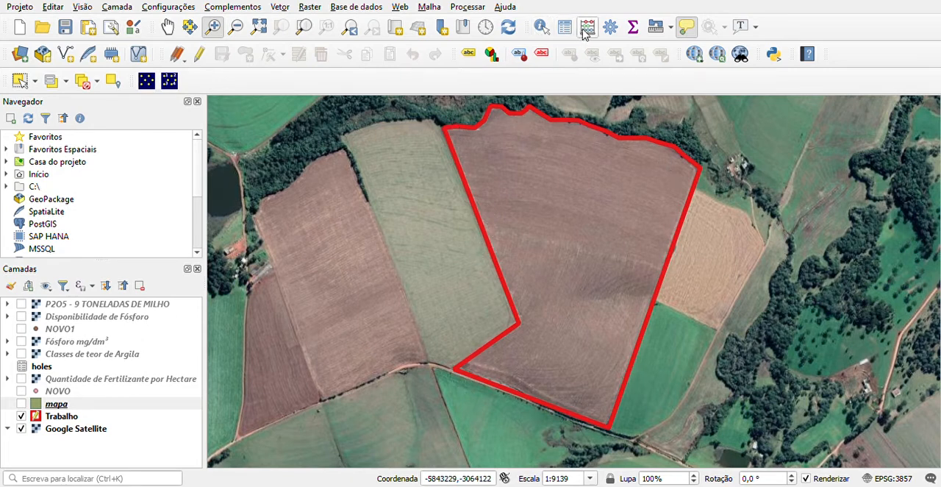
# Run the field calculator on the mapa layer and close its attribute view
pyautogui.click(53, 404)
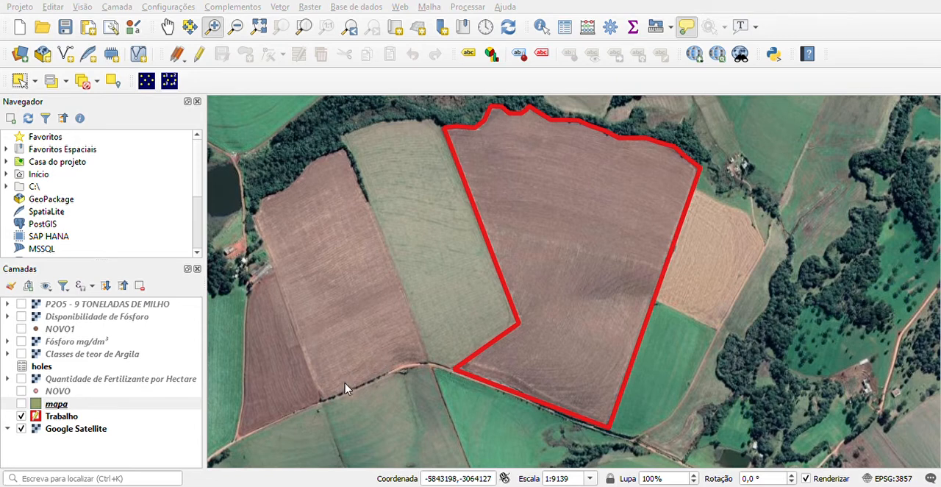
pyautogui.click(575, 457)
pyautogui.click(573, 203)
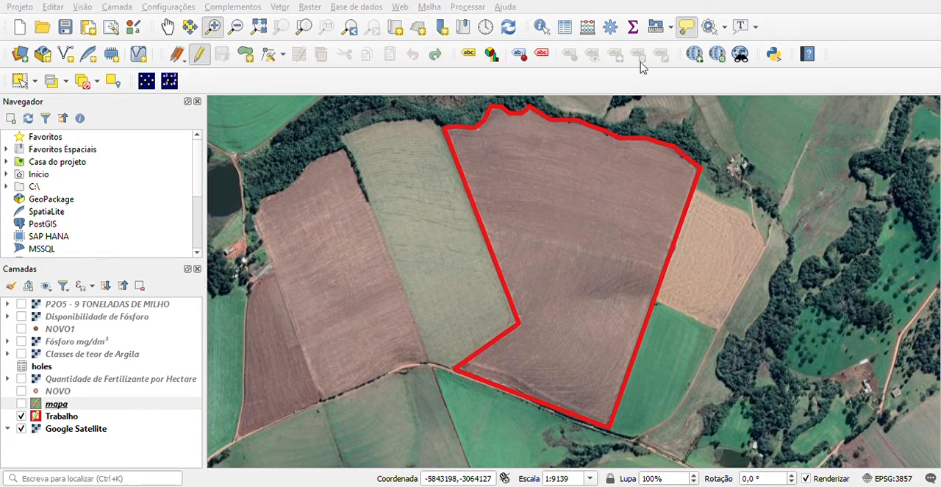
pyautogui.click(720, 40)
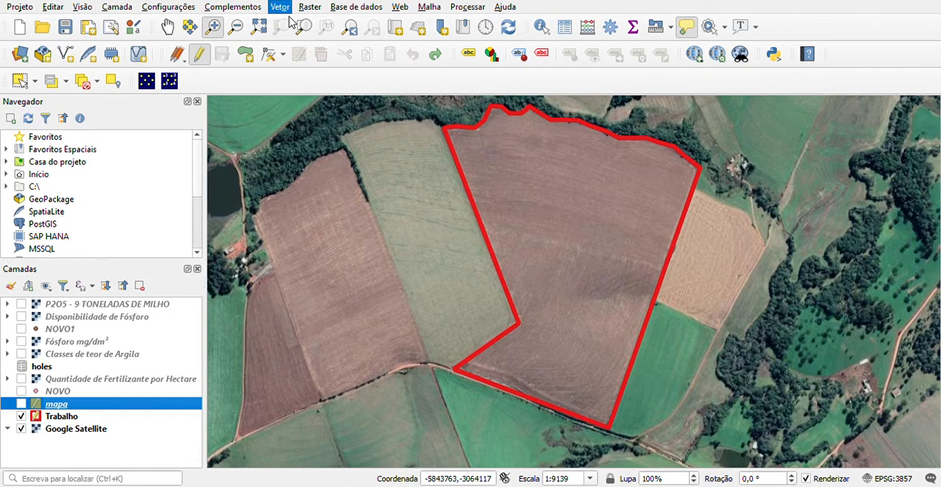
# Generate a regular grid of sampling points inside the outlined field as a point layer named holes
pyautogui.click(535, 54)
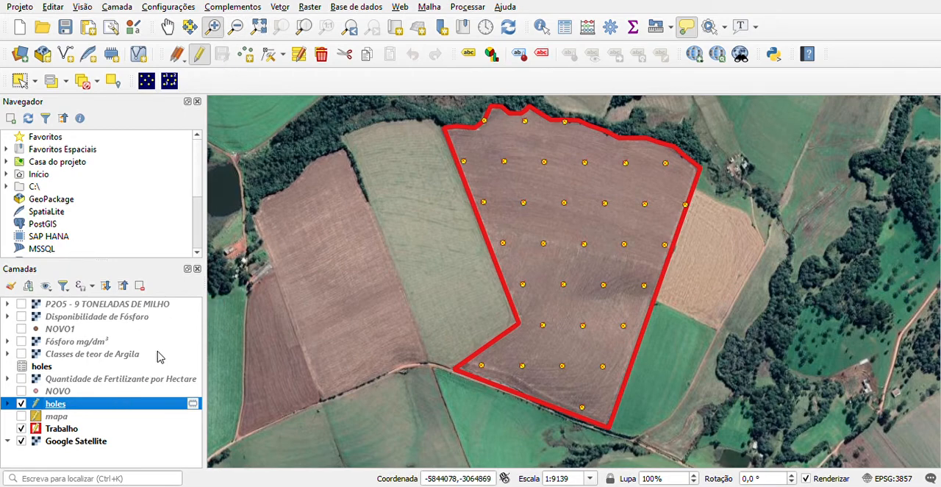
pyautogui.hotkey('alt', 'Tab')
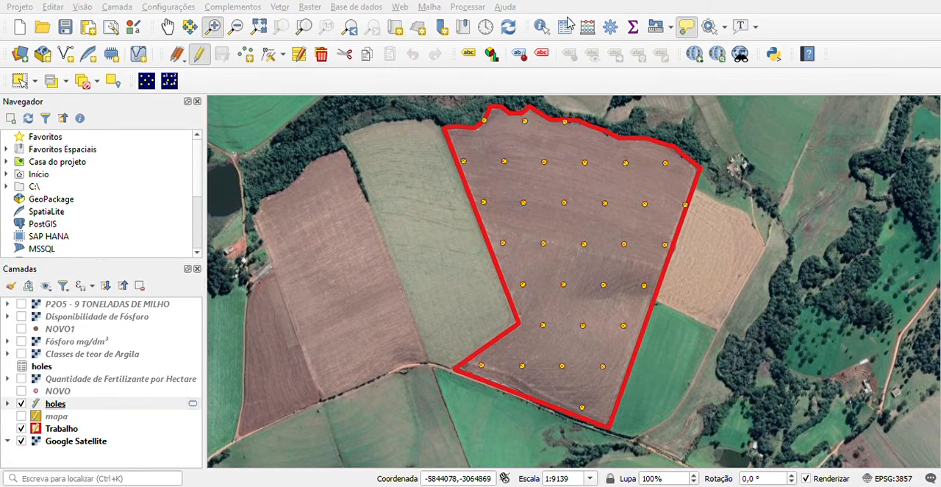
# Review the attribute table and field calculator of the holes point layer
pyautogui.click(563, 40)
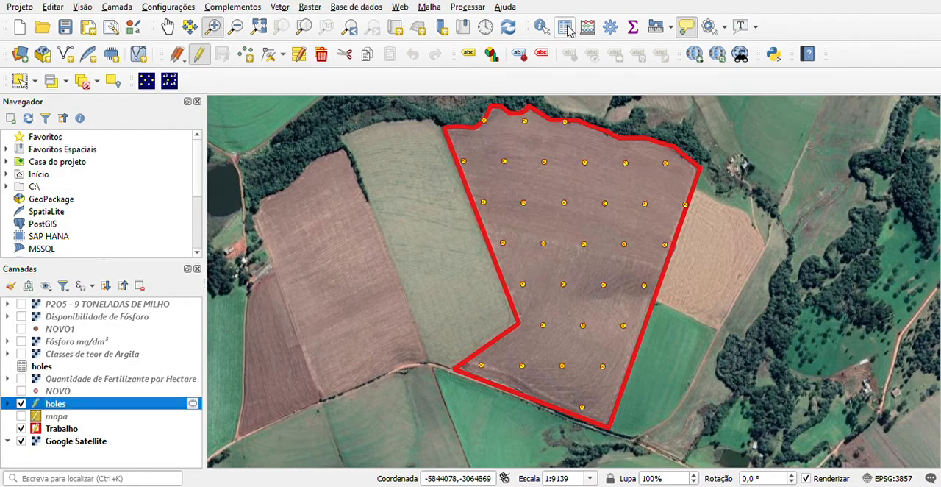
pyautogui.click(566, 28)
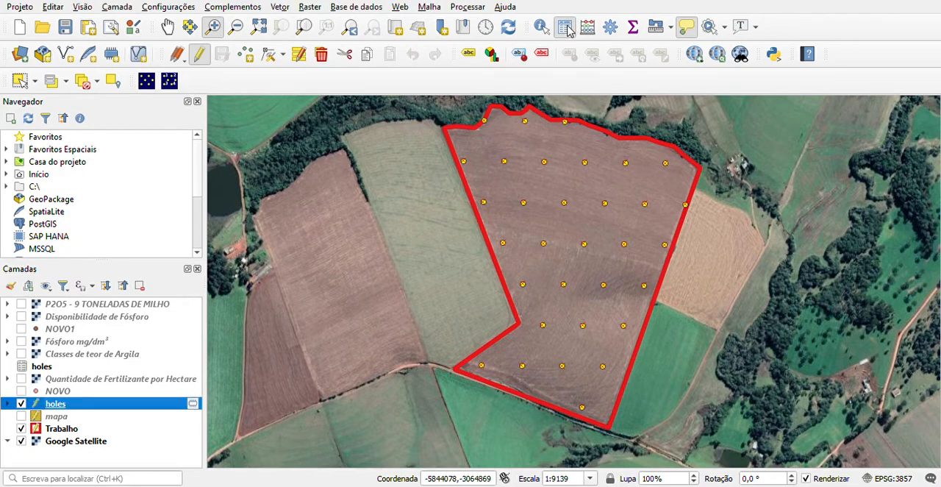
pyautogui.click(821, 24)
pyautogui.click(590, 26)
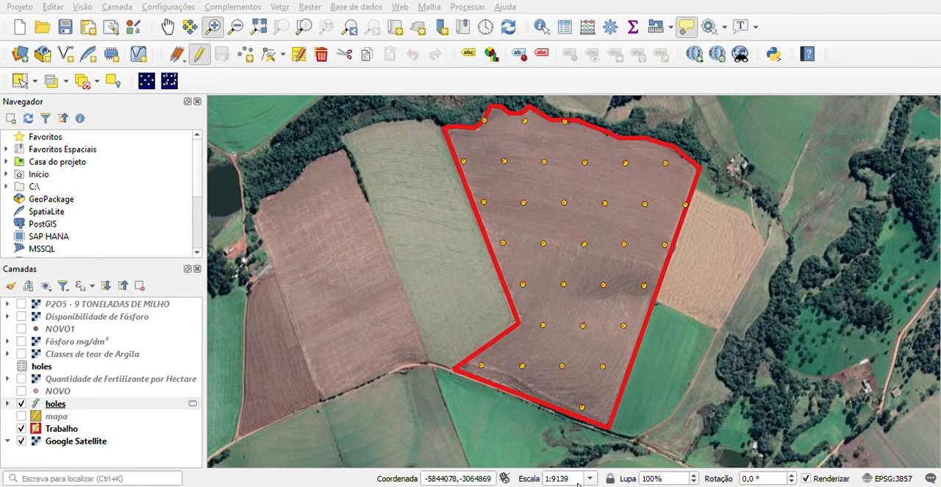
pyautogui.click(728, 63)
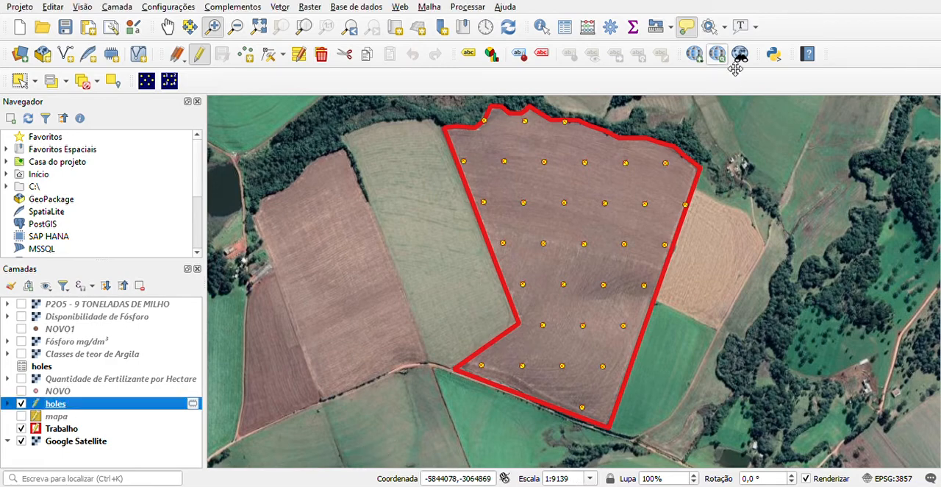
pyautogui.click(586, 29)
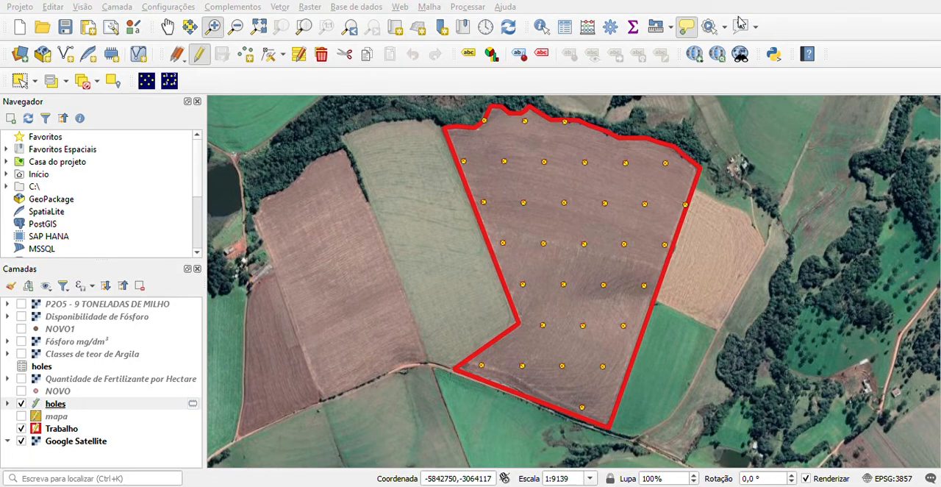
pyautogui.click(59, 403)
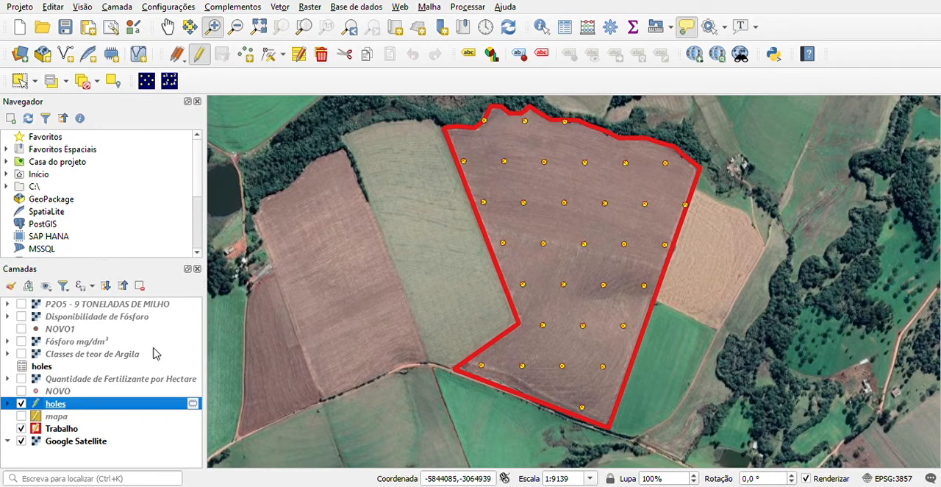
pyautogui.click(580, 60)
# Look at the data source manager and return to the holes point layer
pyautogui.click(121, 485)
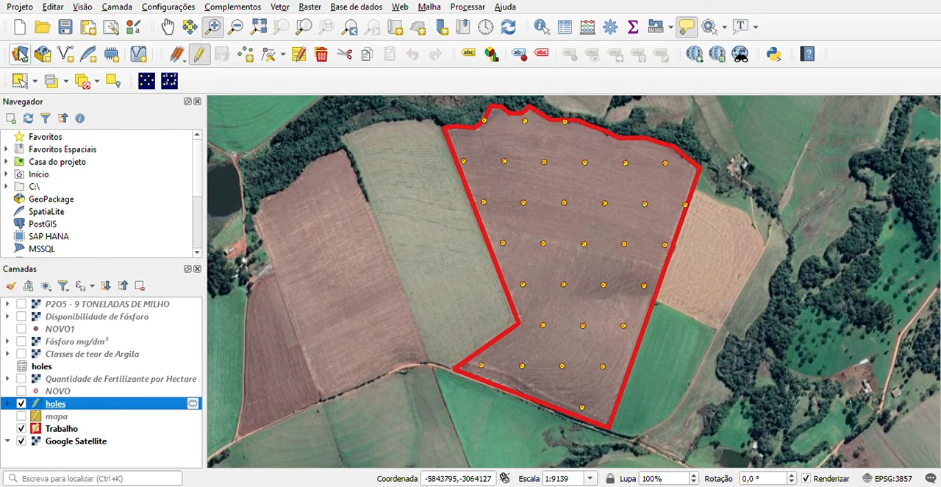
pyautogui.click(20, 53)
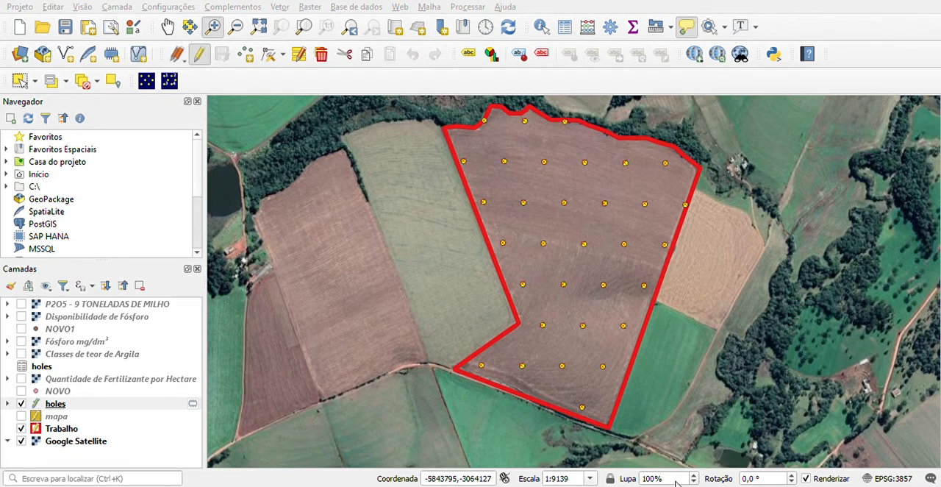
pyautogui.click(95, 403)
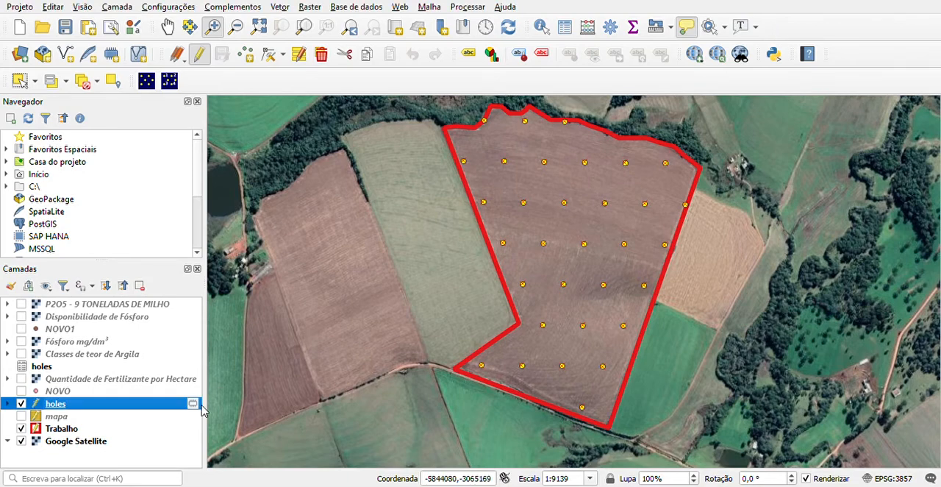
# Display the NOVO point layer and take the holes point layer out of editing and out of the project
pyautogui.click(21, 391)
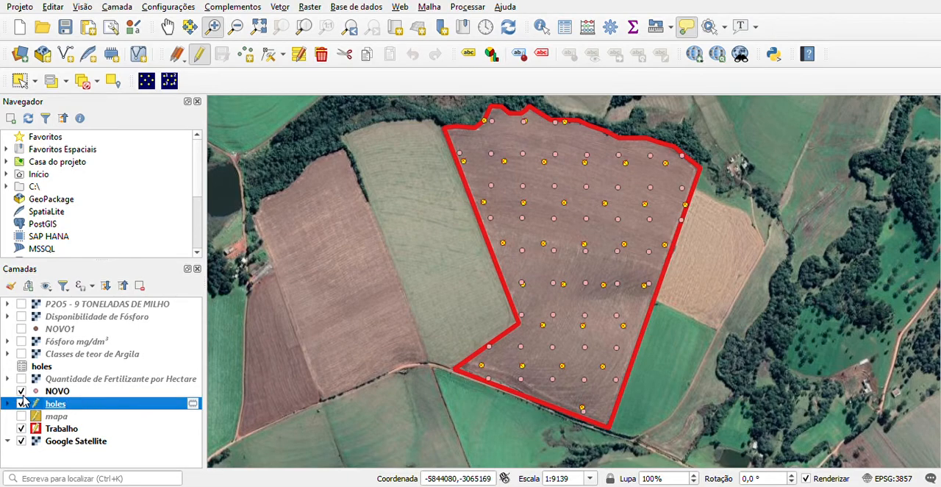
pyautogui.click(21, 403)
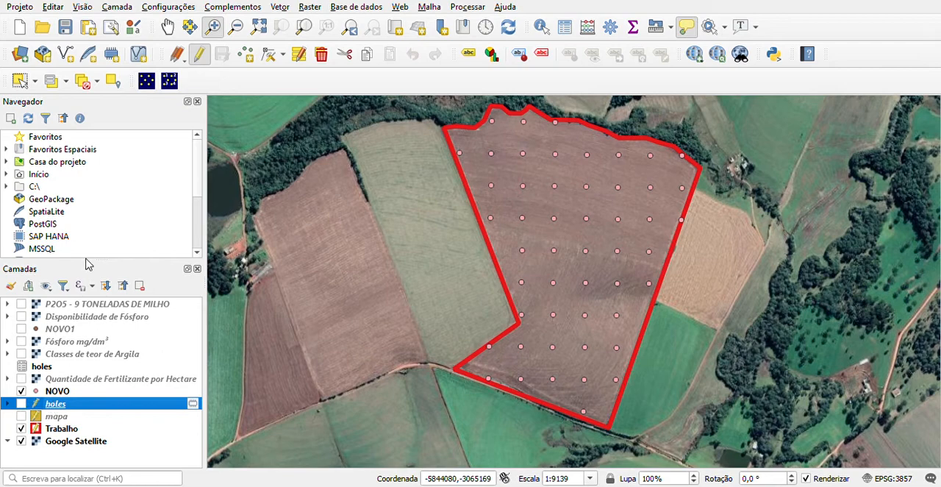
pyautogui.click(199, 55)
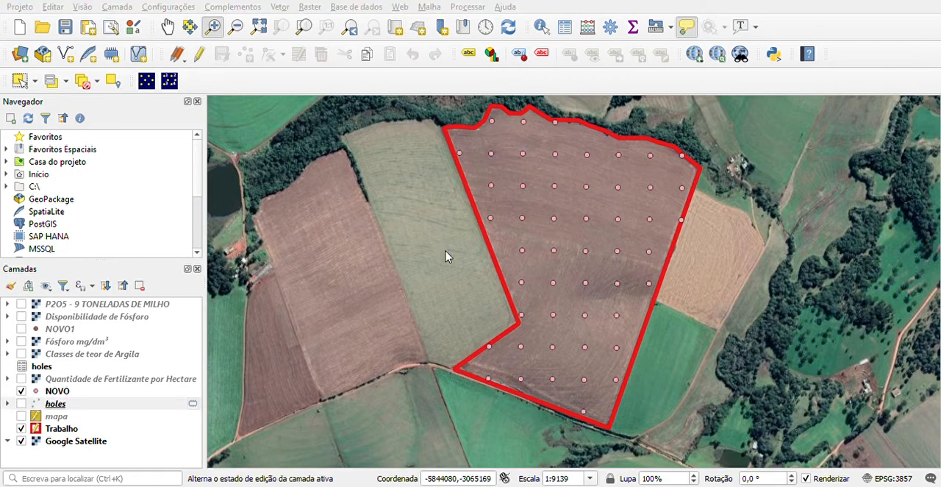
pyautogui.hotkey('ctrl', 'd')
# Interpolate the NOVO points into a temporary raster layer with IDW interpolation and select the resulting layer
pyautogui.click(49, 394)
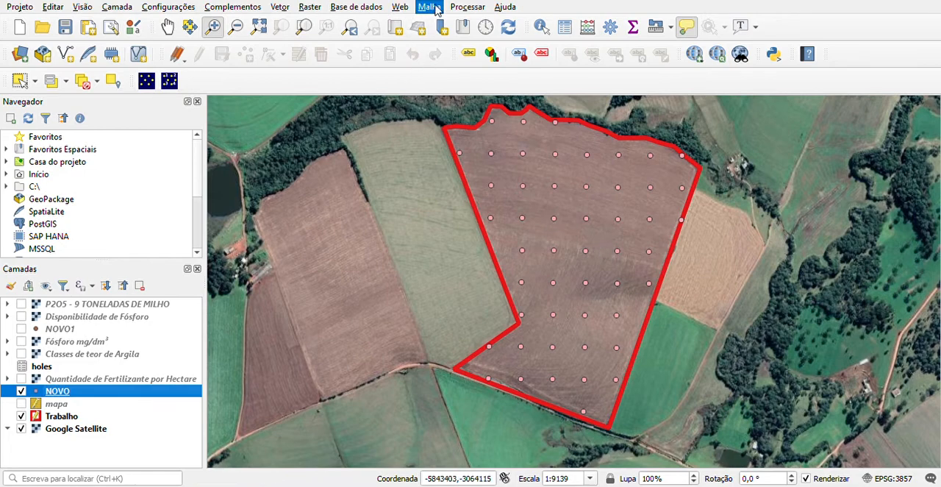
pyautogui.click(487, 20)
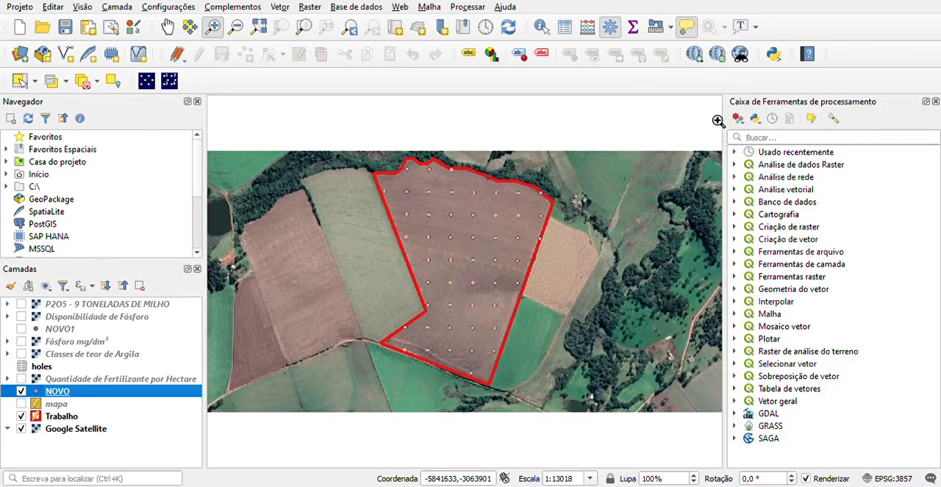
pyautogui.click(735, 152)
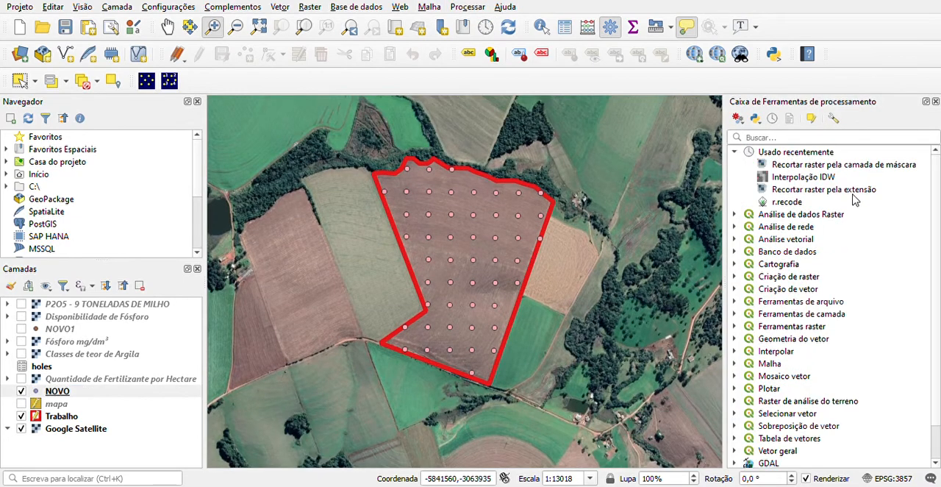
pyautogui.click(782, 181)
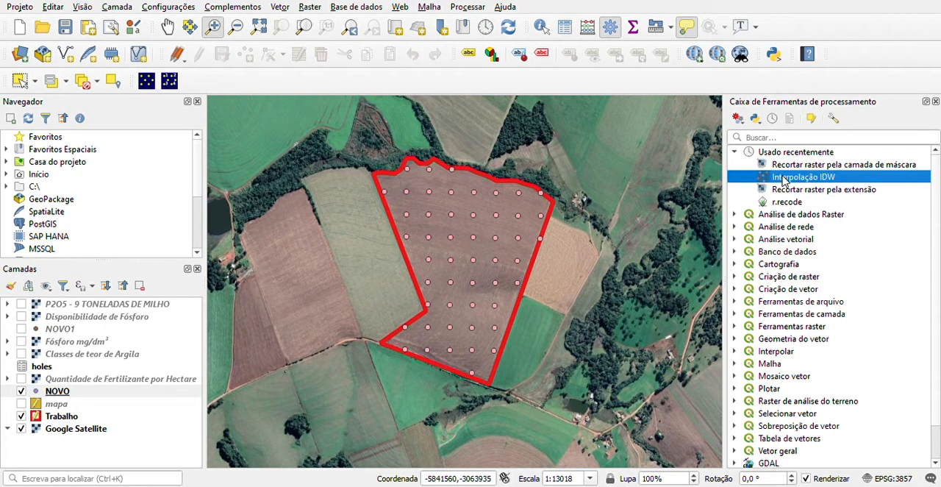
pyautogui.doubleClick(784, 181)
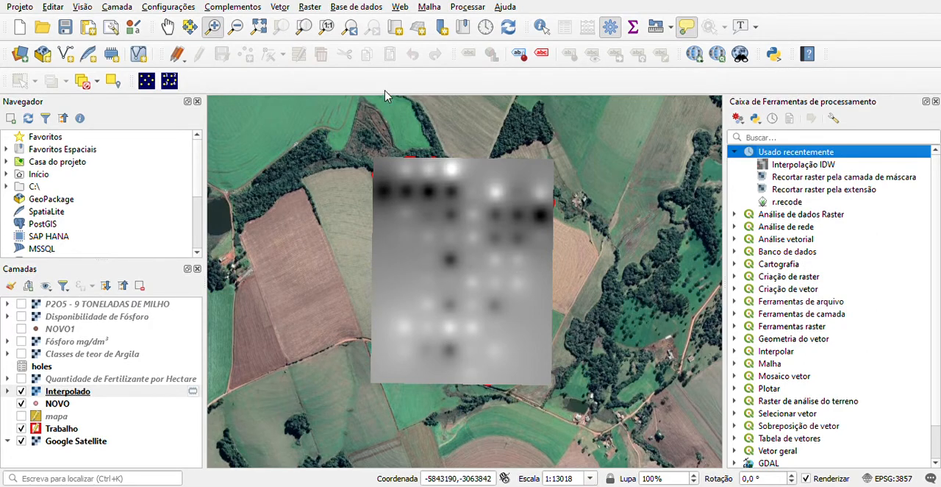
pyautogui.click(77, 392)
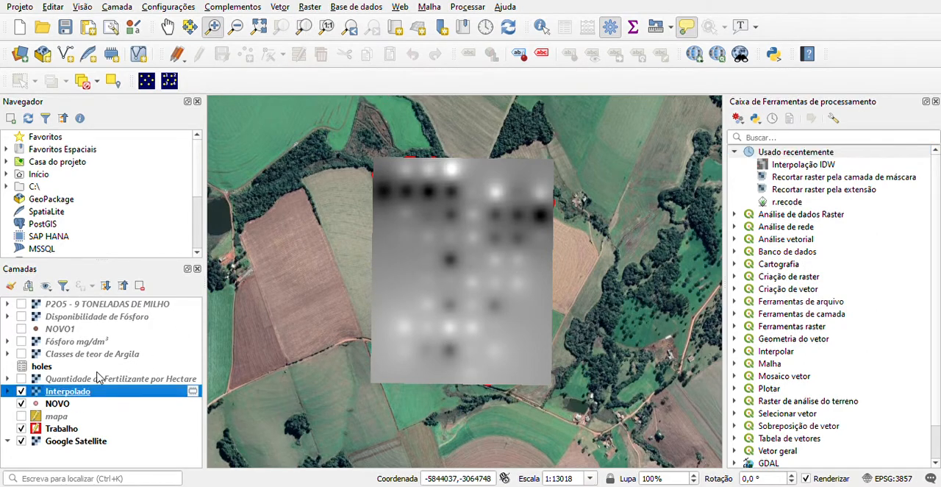
# Clip the Interpolado raster to the Trabalho field boundary by mask layer, output as aula, and select the clipped raster
pyautogui.click(311, 8)
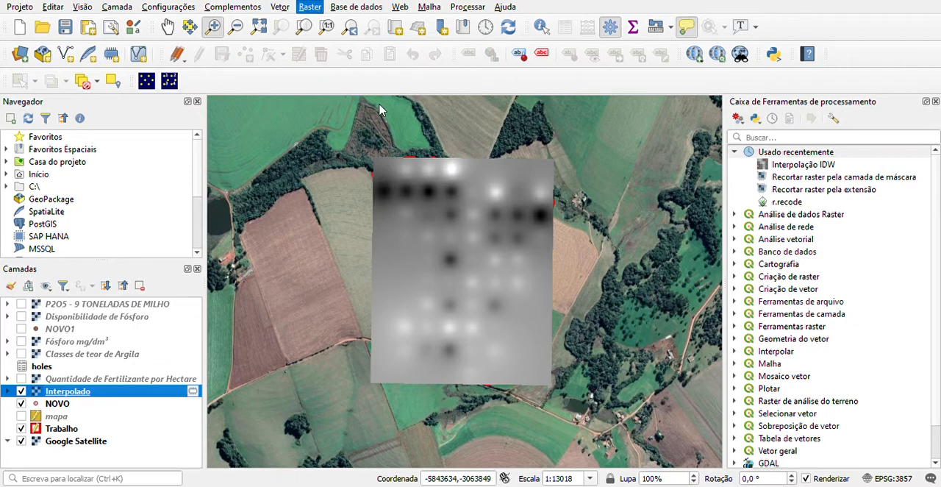
pyautogui.click(514, 133)
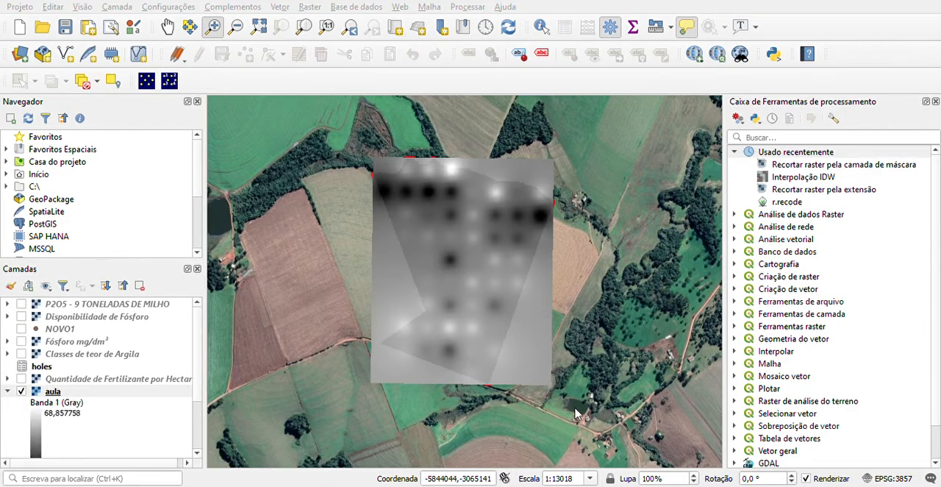
pyautogui.click(70, 392)
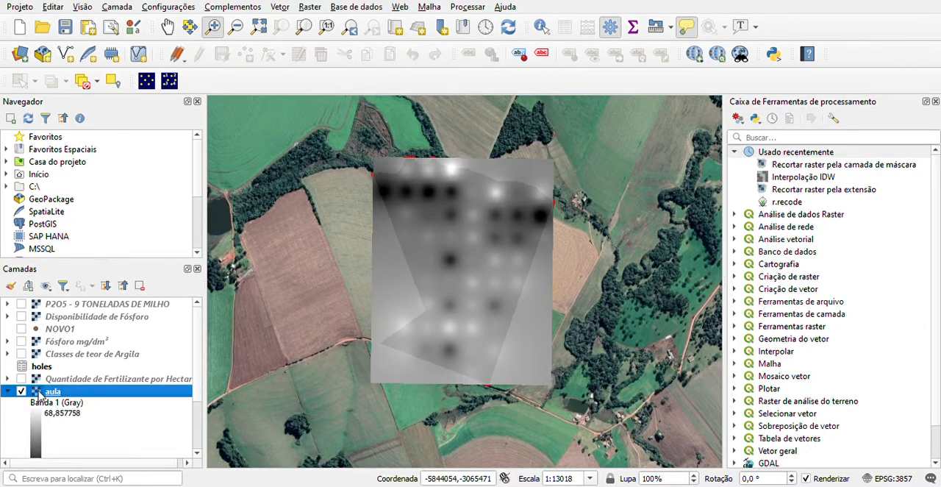
# Remove the Interpolado raster layer from the project
pyautogui.scroll(-2, 64, 402)
pyautogui.click(61, 402)
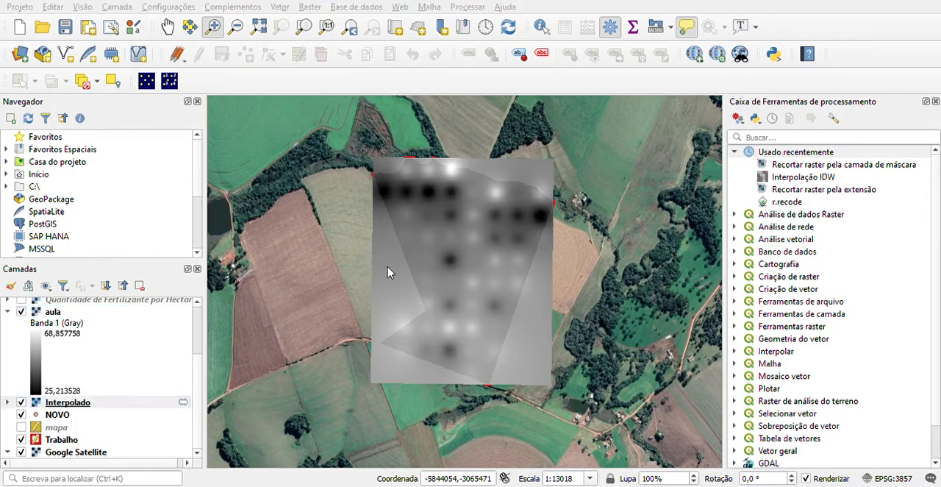
pyautogui.hotkey('ctrl', 'd')
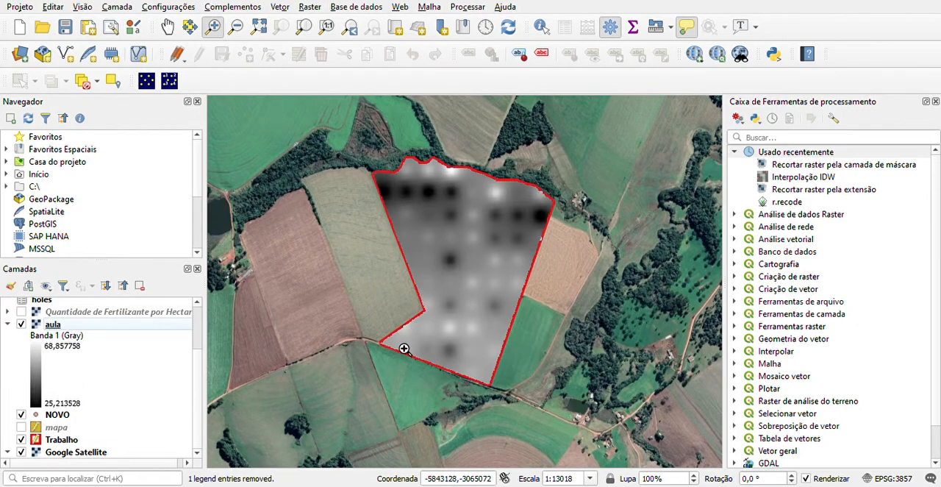
# Style the aula raster with graduated red color classes, hide the NOVO points, and check the raster's legend and properties
pyautogui.click(53, 326)
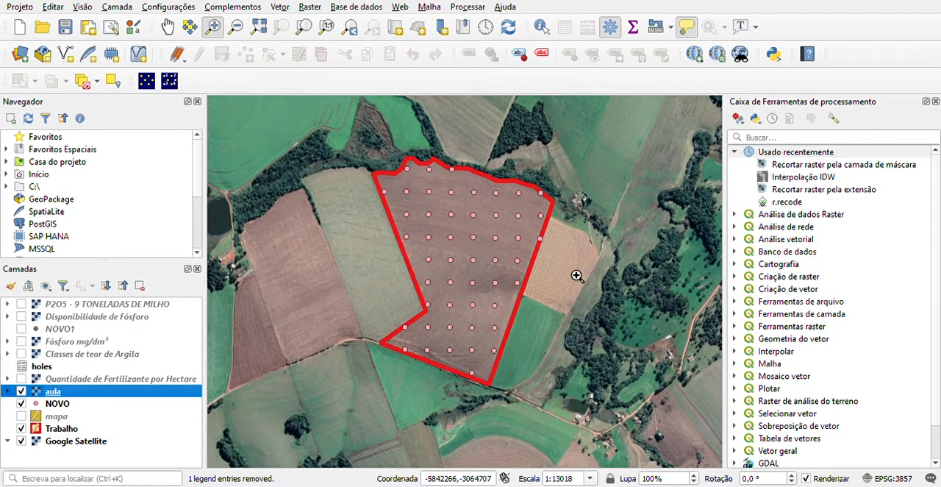
pyautogui.click(21, 403)
pyautogui.click(21, 392)
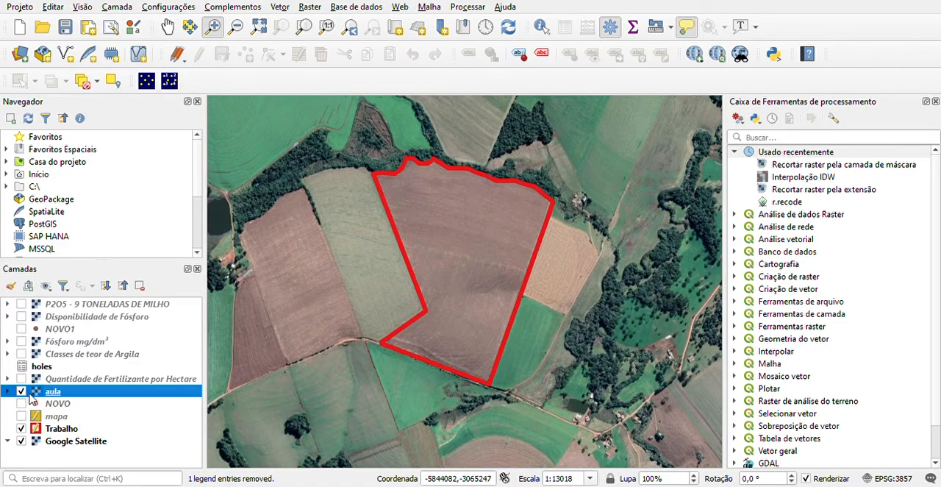
pyautogui.click(8, 391)
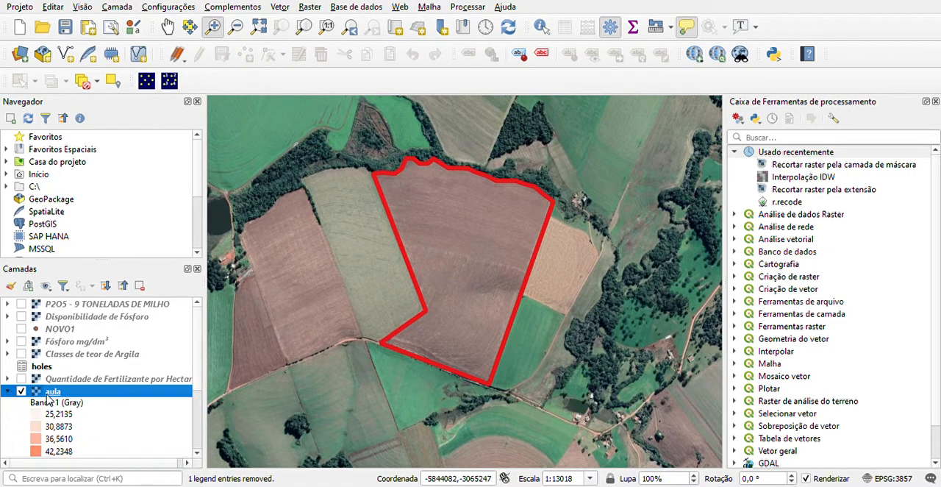
pyautogui.doubleClick(48, 395)
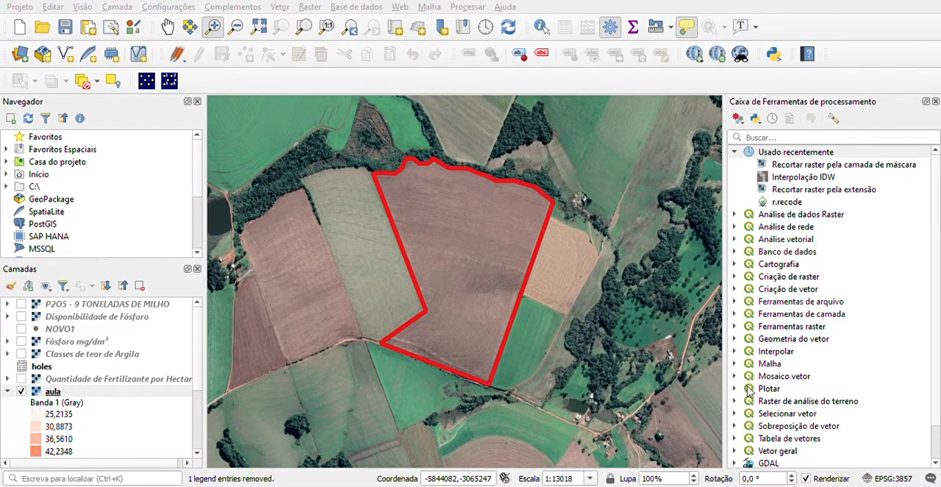
pyautogui.click(667, 411)
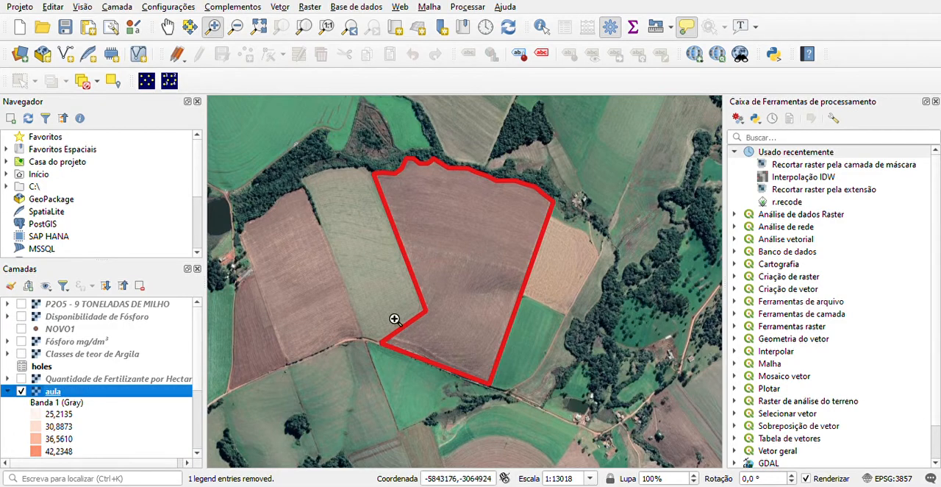
# Remove the aula raster layer from the project
pyautogui.click(22, 391)
pyautogui.click(140, 285)
pyautogui.click(439, 261)
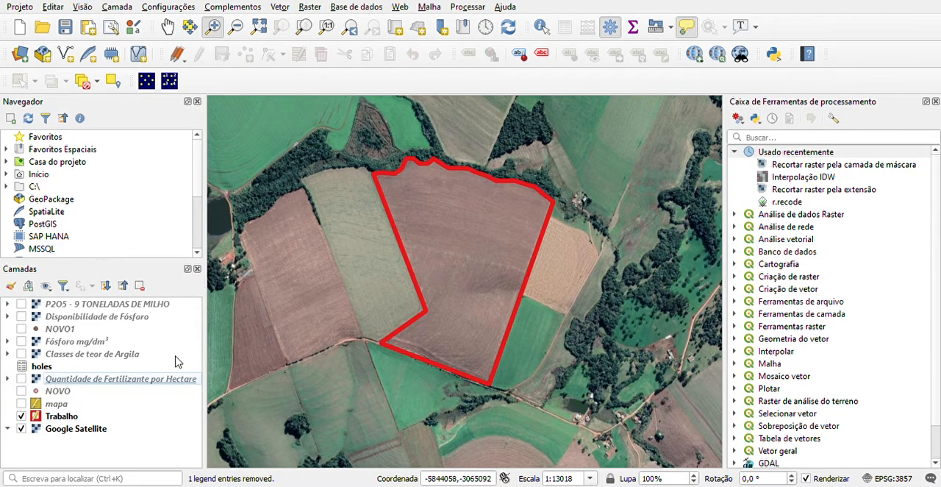
# Examine the Classes de teor de Argila map and its legend classes, then hide the layer
pyautogui.click(21, 354)
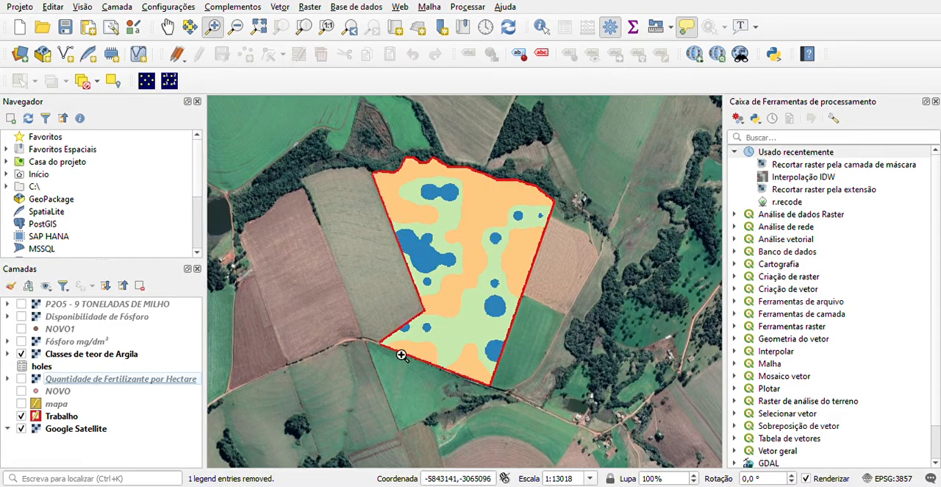
pyautogui.click(9, 353)
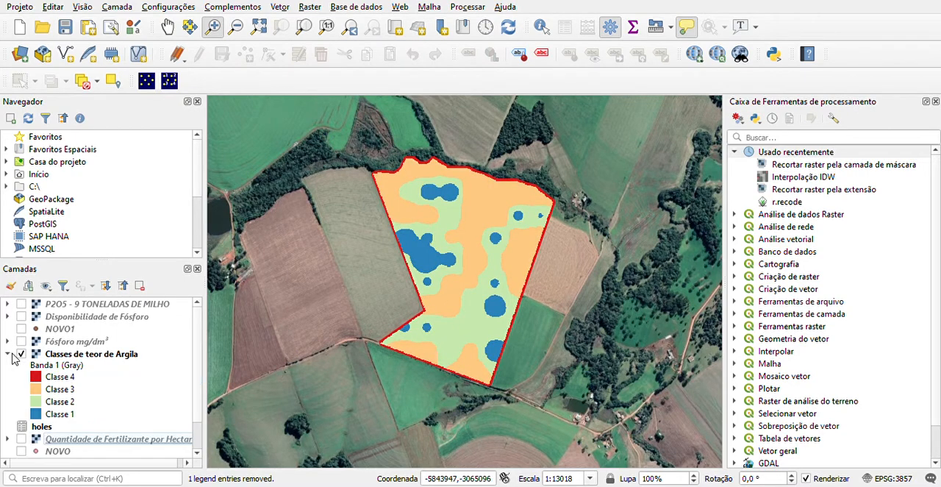
pyautogui.click(56, 378)
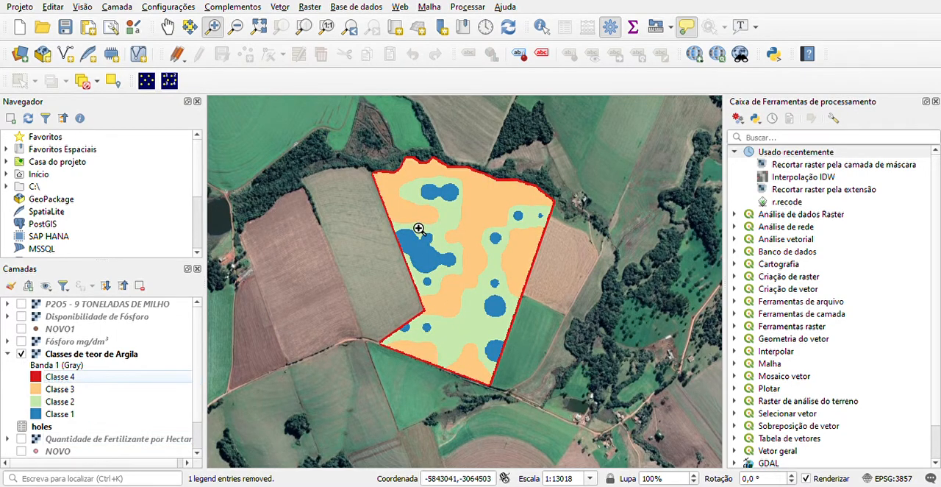
pyautogui.click(61, 390)
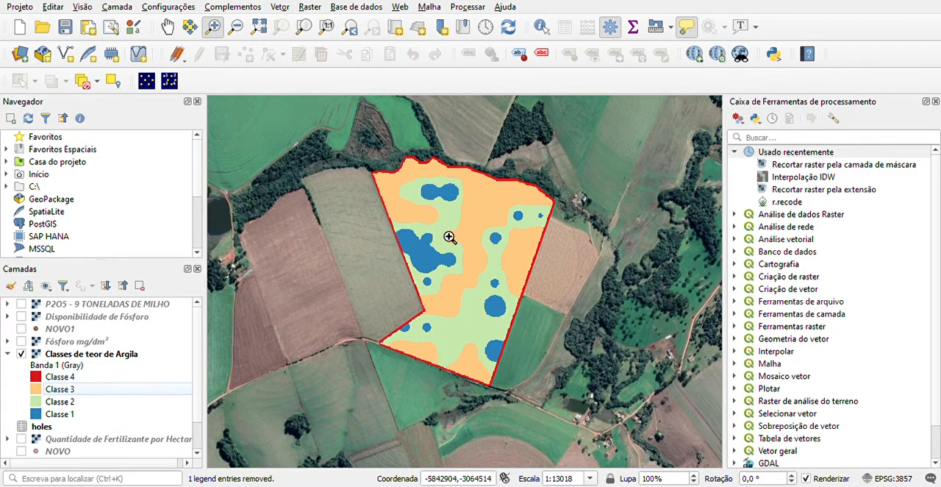
pyautogui.click(63, 403)
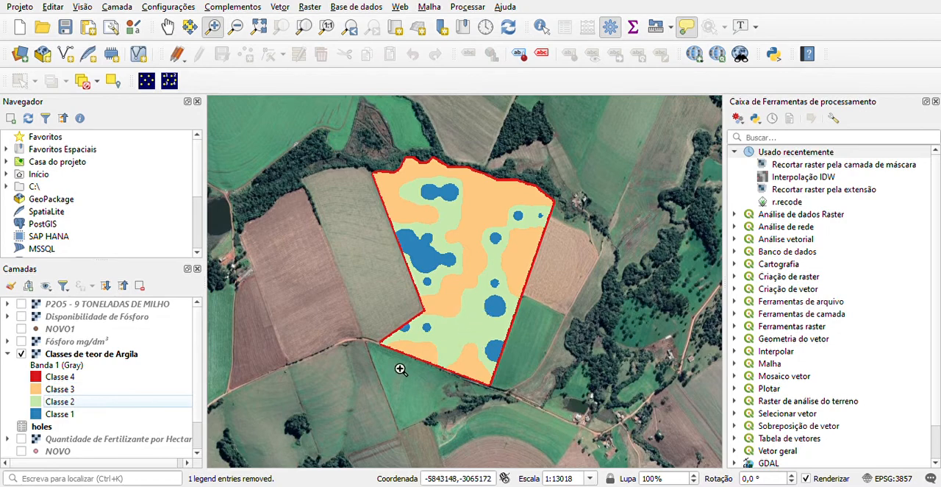
pyautogui.click(66, 415)
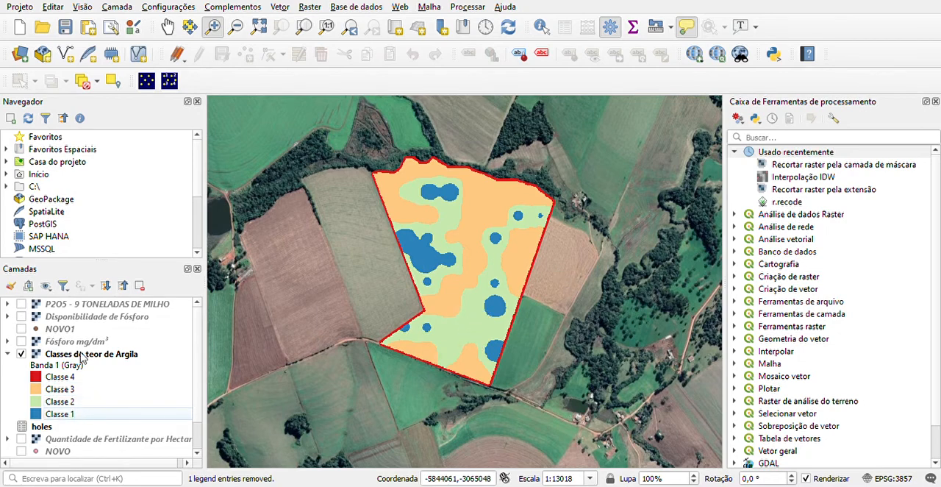
pyautogui.click(6, 354)
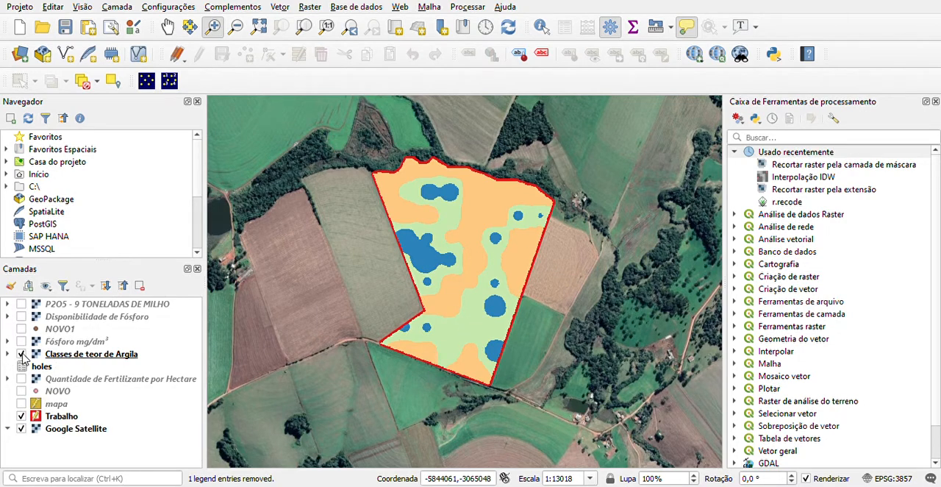
pyautogui.click(22, 354)
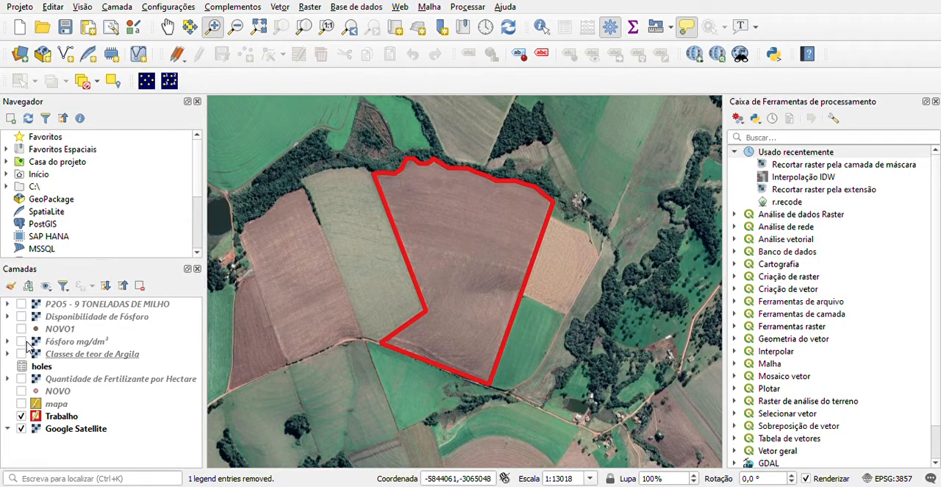
# Examine the Fósforo mg/dm³ map with its expanded legend, then hide the layer
pyautogui.click(21, 341)
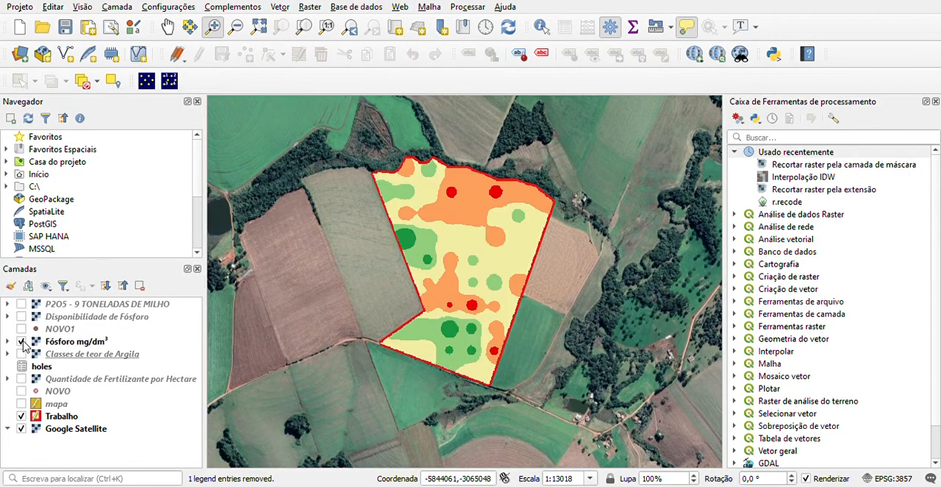
pyautogui.click(7, 341)
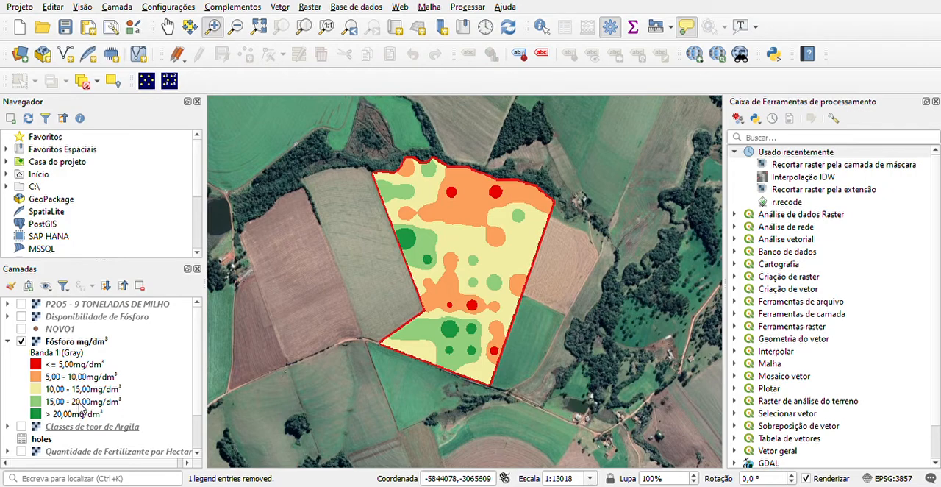
pyautogui.click(22, 342)
# Examine the Disponibilidade de Fósforo map with its expanded legend, then hide the layer
pyautogui.click(22, 316)
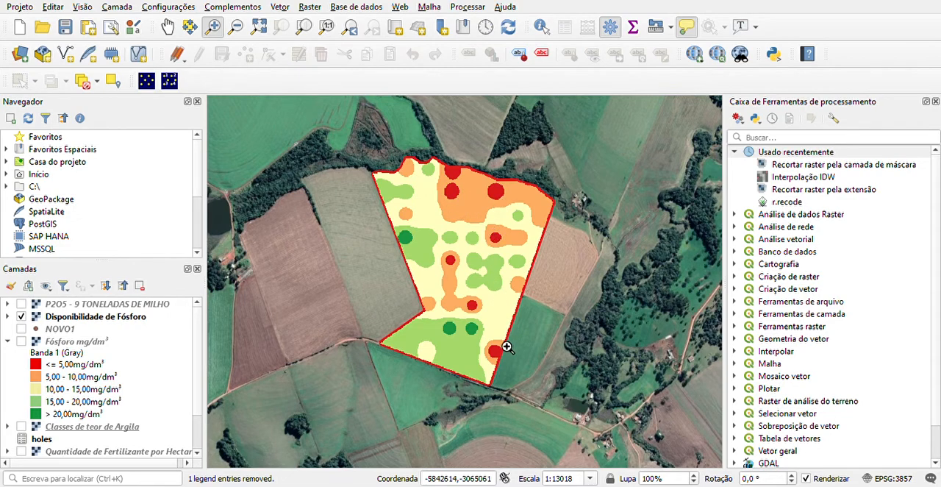
pyautogui.click(8, 316)
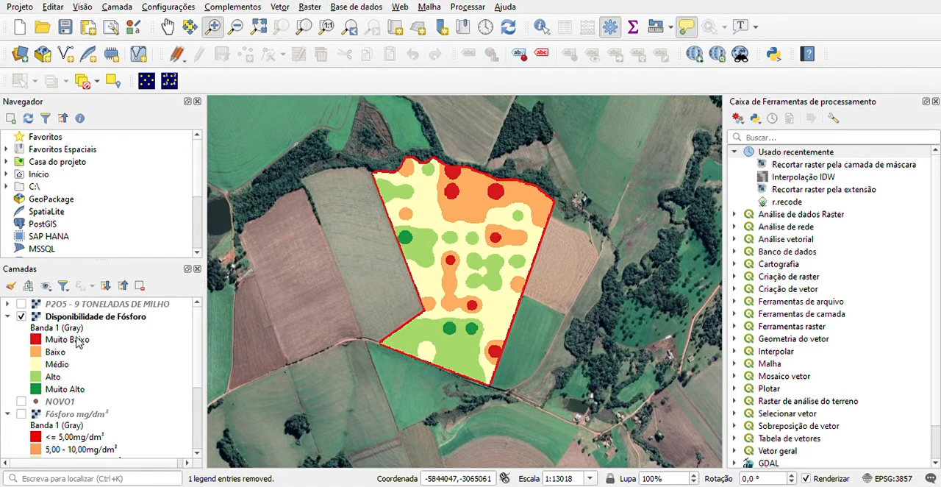
pyautogui.click(21, 316)
# Examine the P2O5 - 9 TONELADAS DE MILHO map with its expanded legend, then hide the layer
pyautogui.click(22, 303)
pyautogui.click(7, 303)
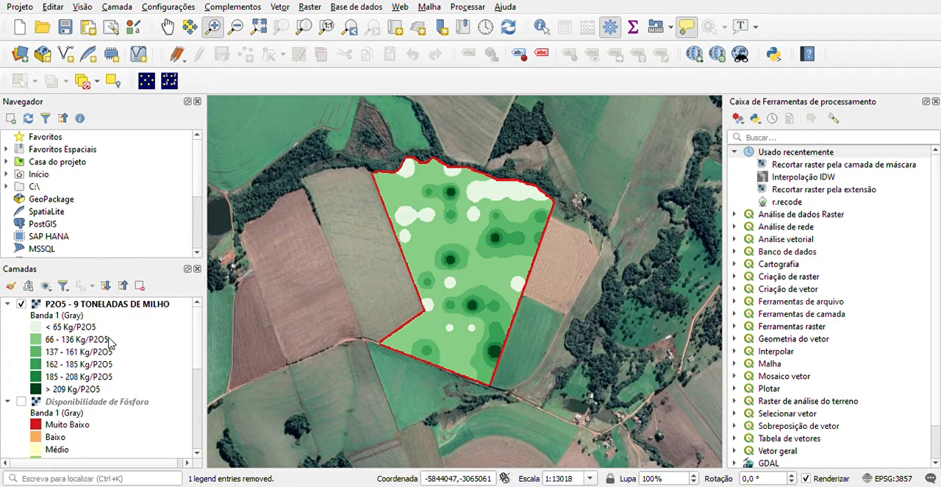
pyautogui.click(21, 305)
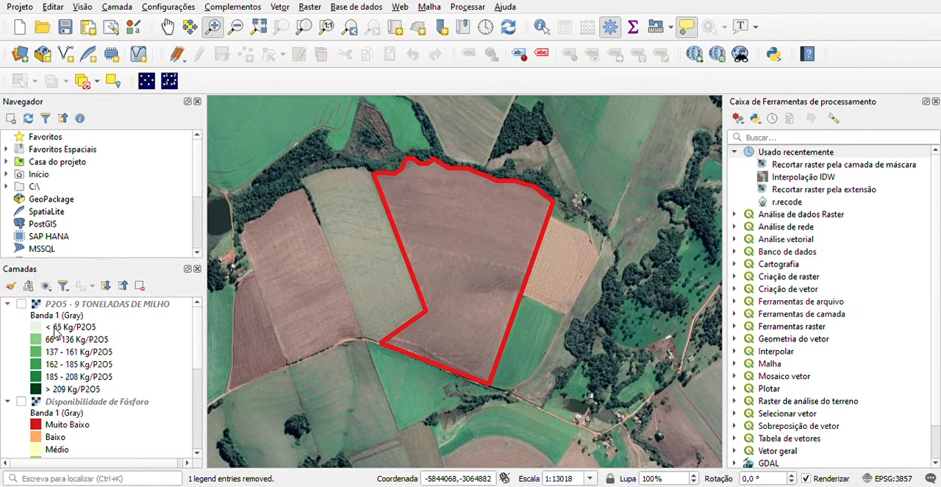
# Examine the Quantidade de Fertilizante por Hectare map with its expanded legend, then hide the layer
pyautogui.scroll(-5, 56, 332)
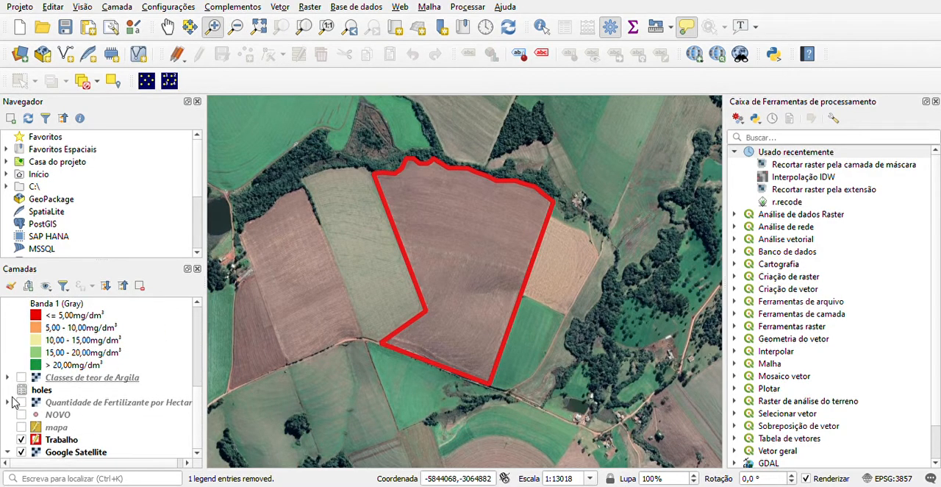
pyautogui.click(9, 402)
pyautogui.scroll(-2, 30, 367)
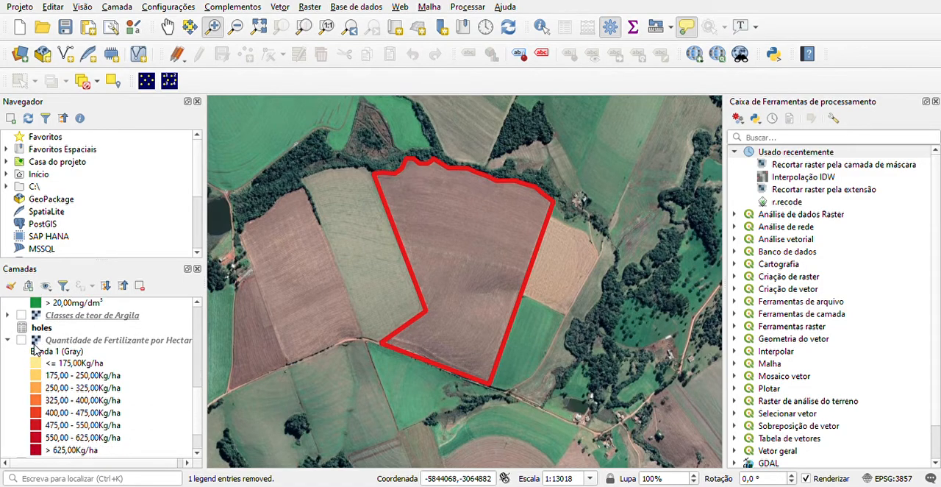
pyautogui.click(28, 343)
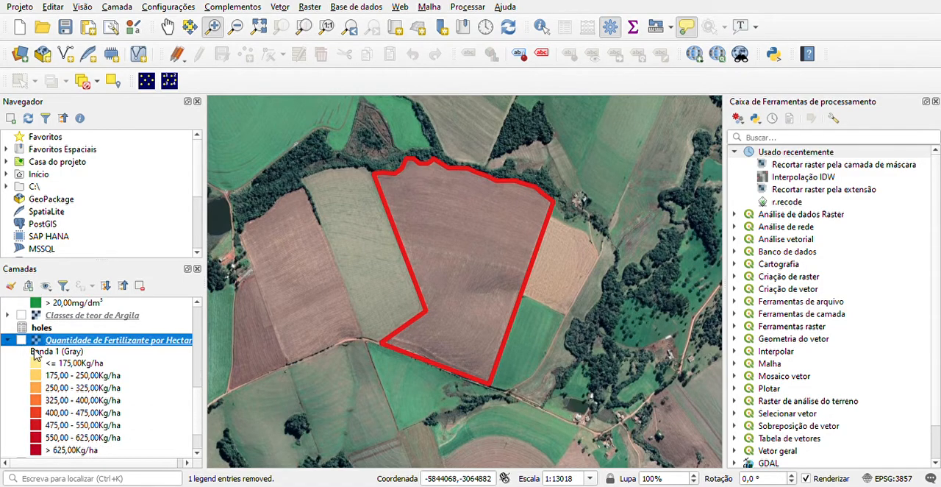
pyautogui.click(21, 341)
pyautogui.scroll(-1, 168, 370)
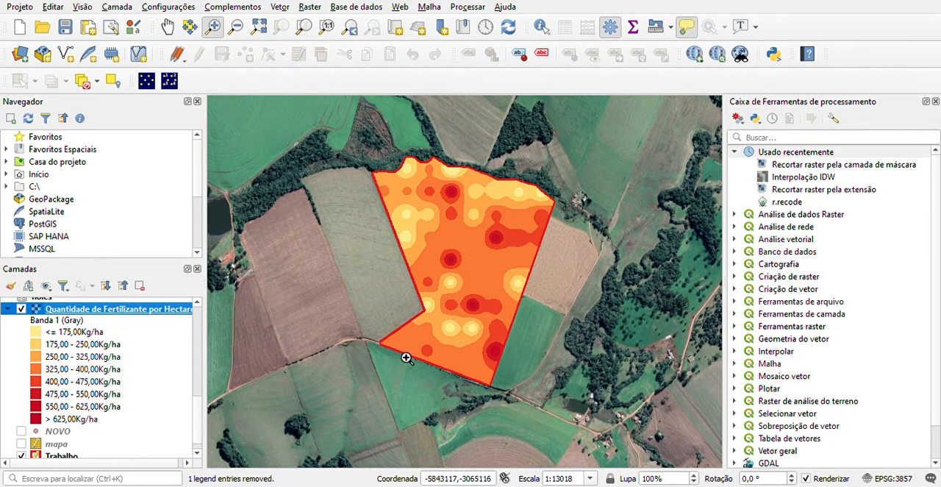
pyautogui.click(20, 310)
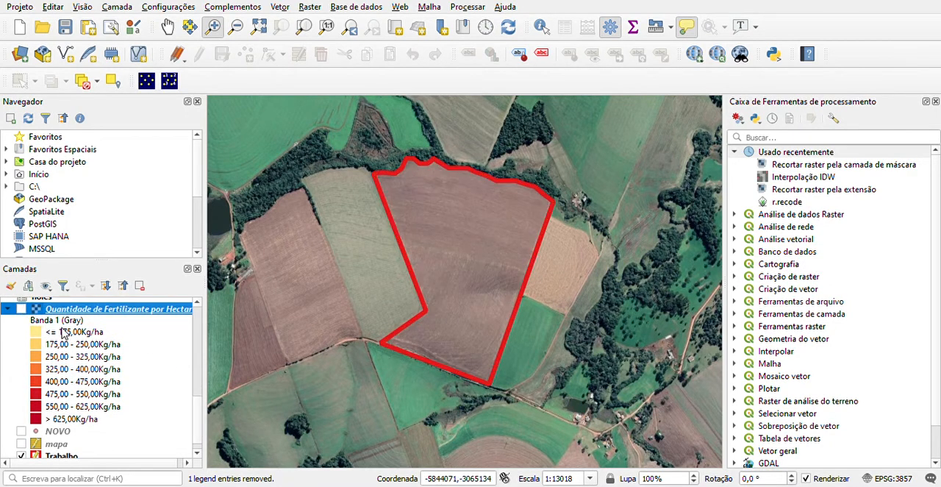
# Display the P2O5 - 9 TONELADAS DE MILHO raster over the field and select its layer
pyautogui.scroll(5, 125, 361)
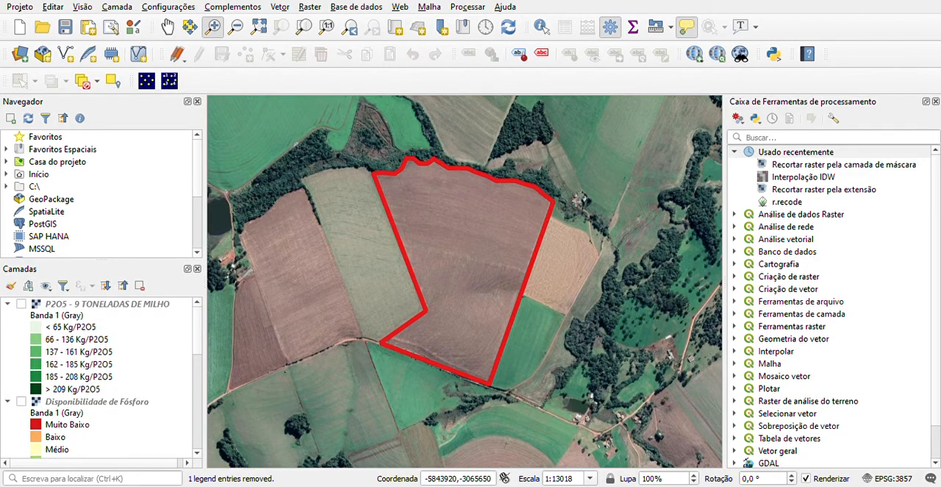
pyautogui.click(96, 305)
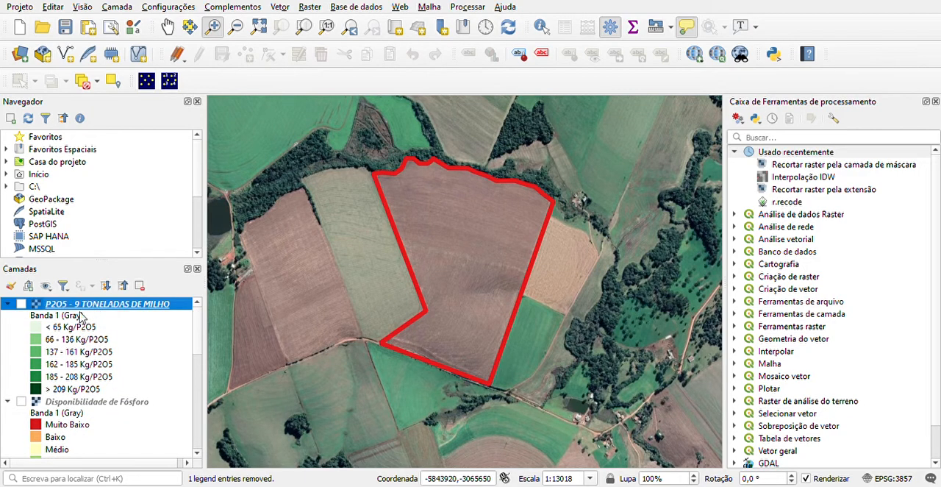
pyautogui.click(22, 303)
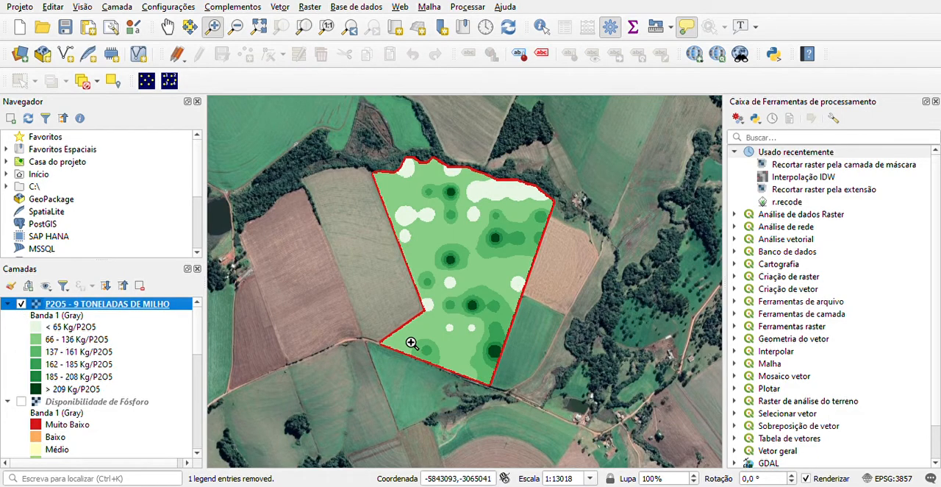
pyautogui.hotkey('alt', 'Tab')
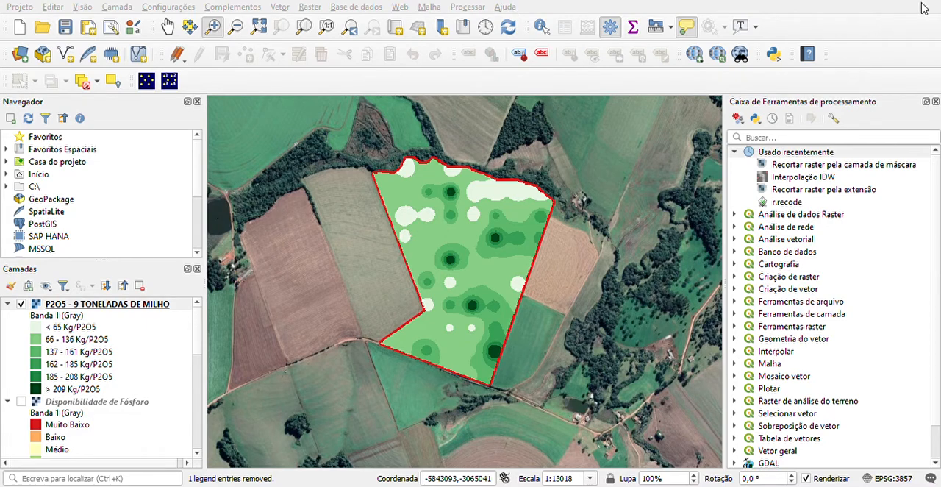
pyautogui.click(106, 304)
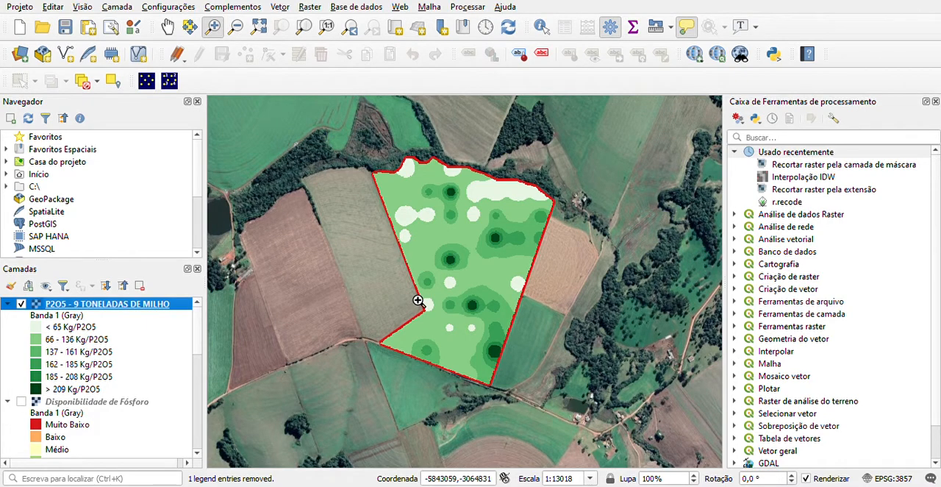
# Look at the IDW interpolation tool, close it, and review the phosphorus layers in the layer list
pyautogui.click(809, 179)
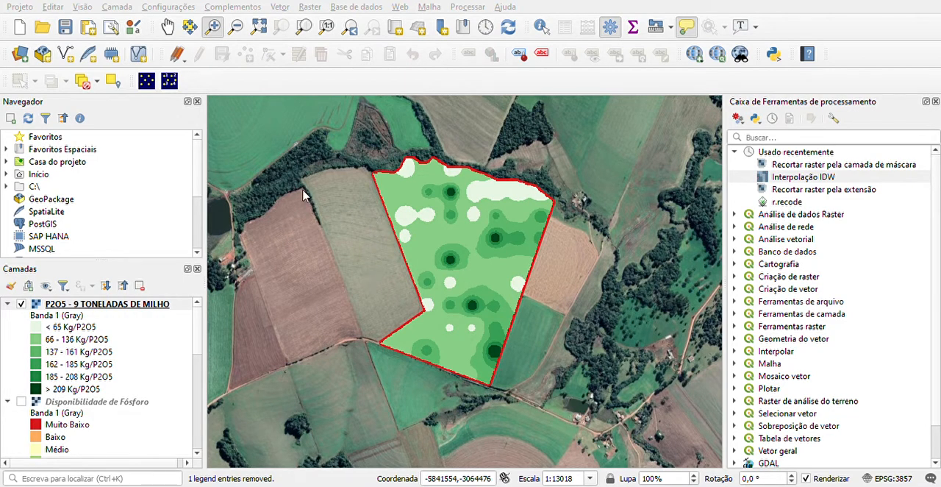
pyautogui.click(686, 64)
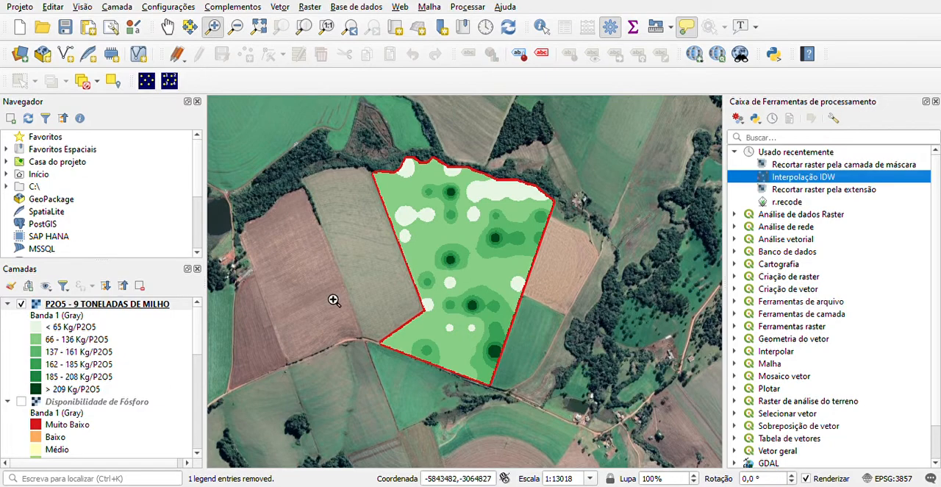
pyautogui.scroll(-3, 99, 388)
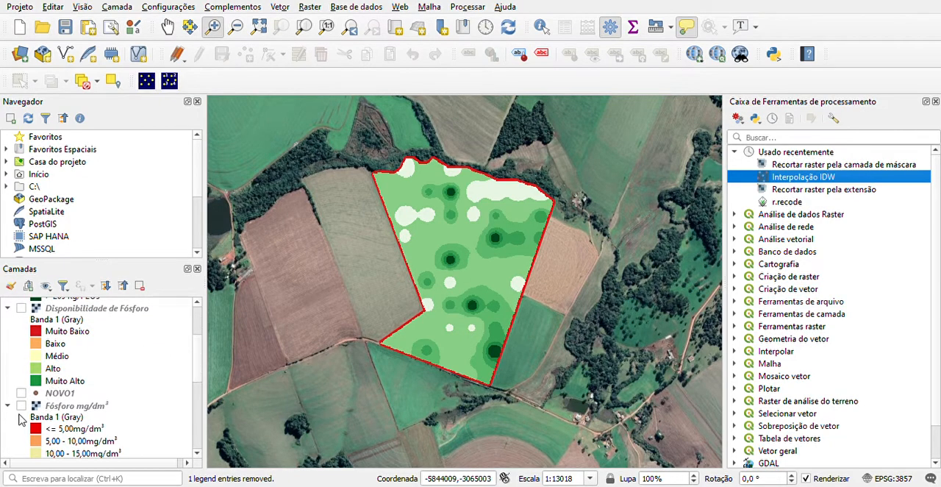
pyautogui.scroll(-2, 92, 397)
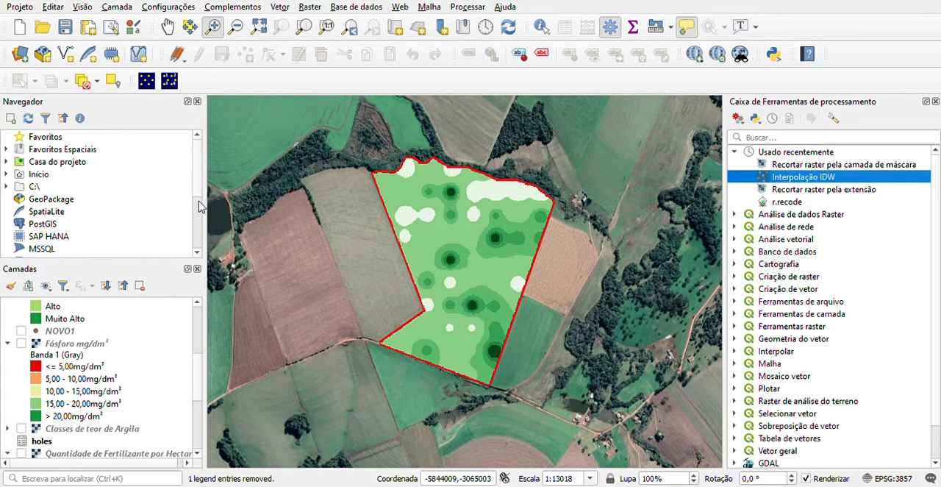